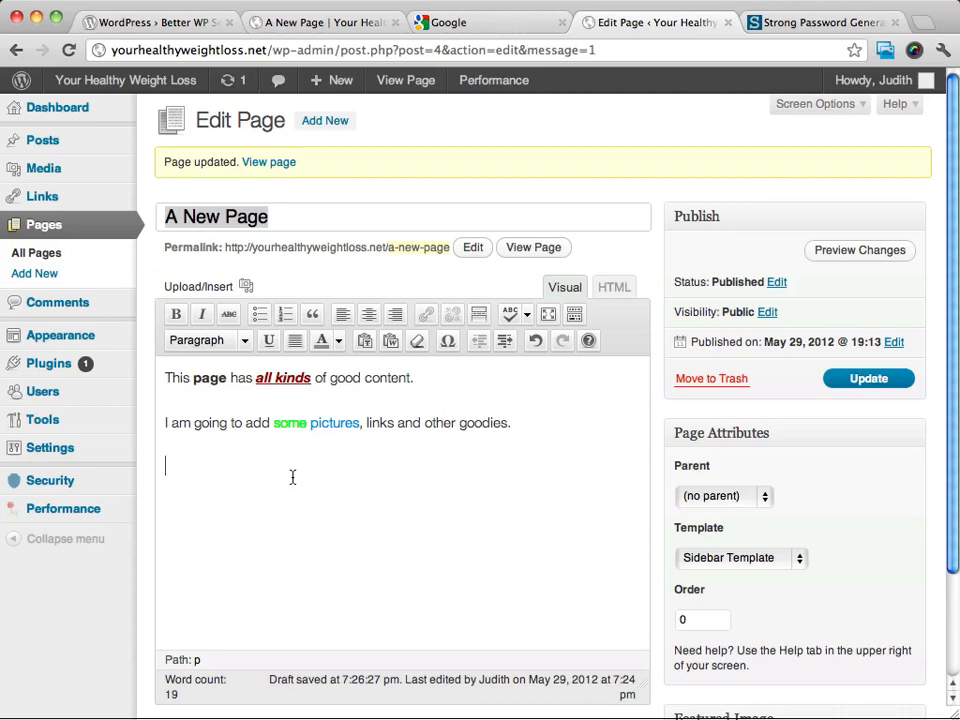
Start adding media files from the computer on the blank line below the page's second paragraph
{"action": "key", "text": "Return"}
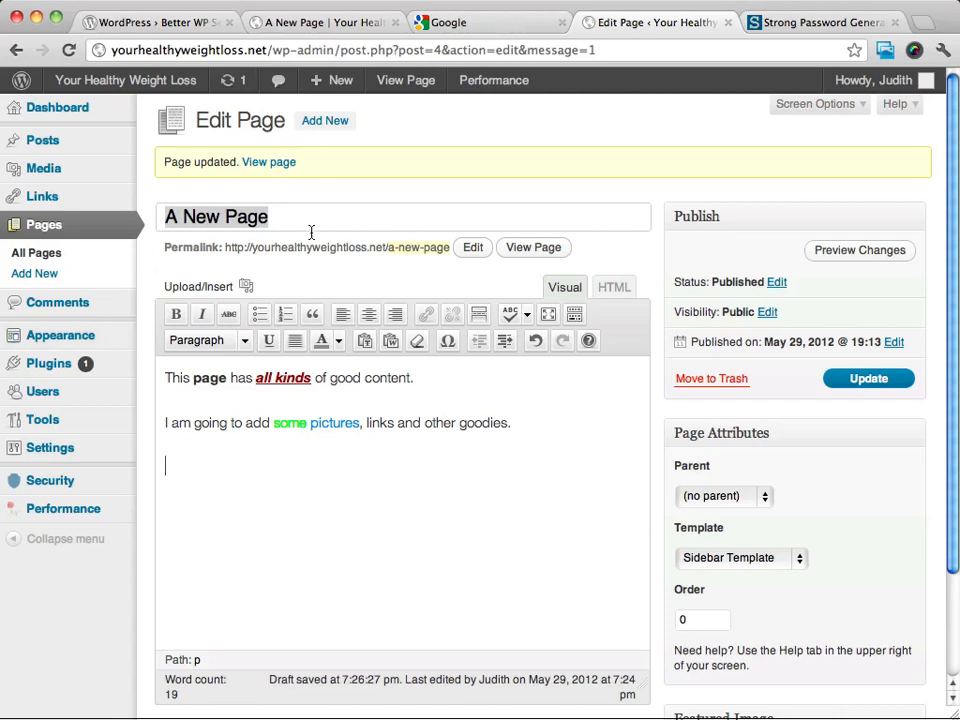
{"action": "left_click", "coordinate": [246, 288]}
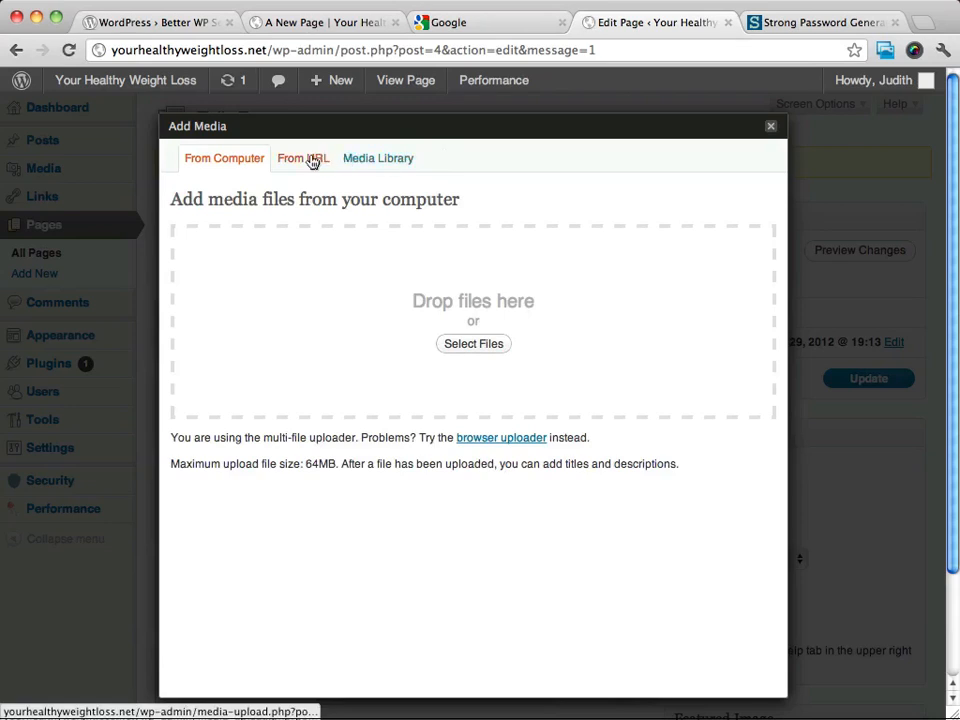
{"action": "left_click", "coordinate": [405, 158]}
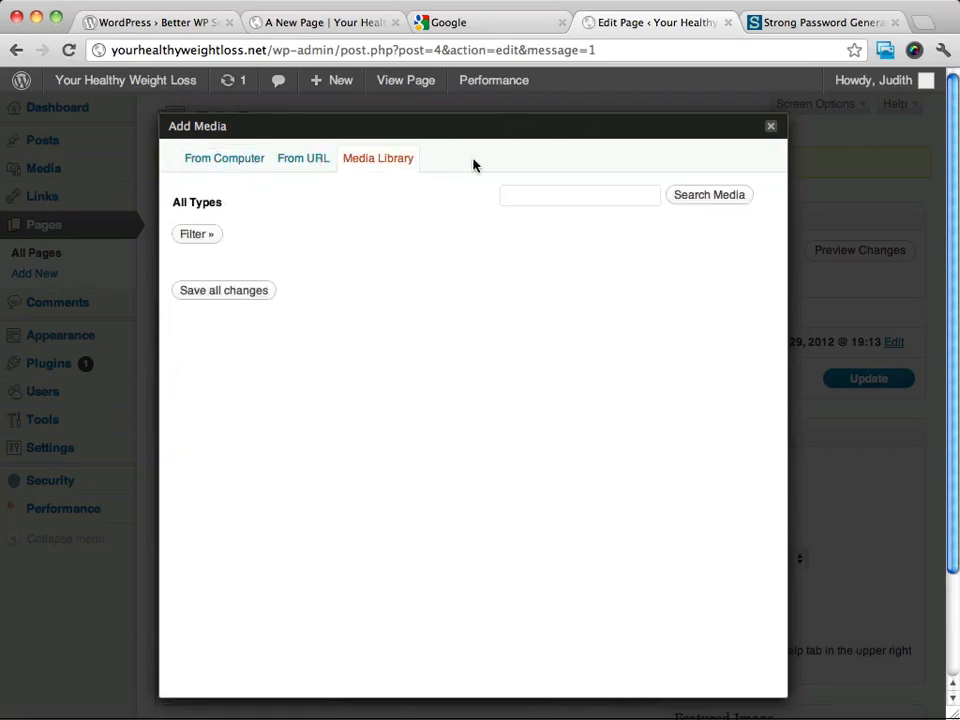
{"action": "left_click", "coordinate": [240, 160]}
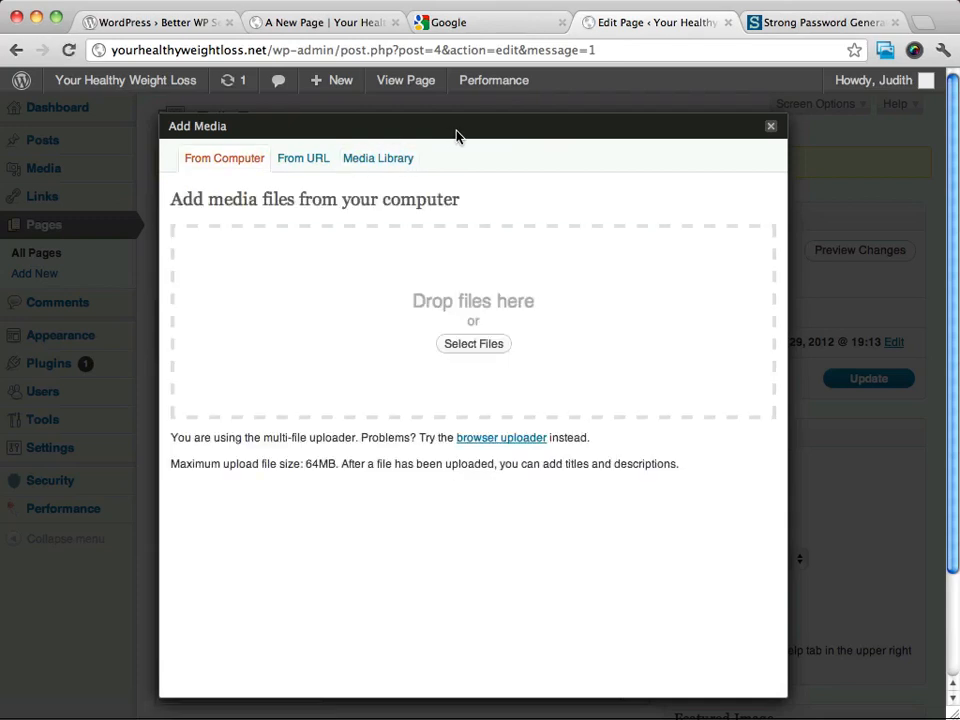
{"action": "left_click", "coordinate": [465, 343]}
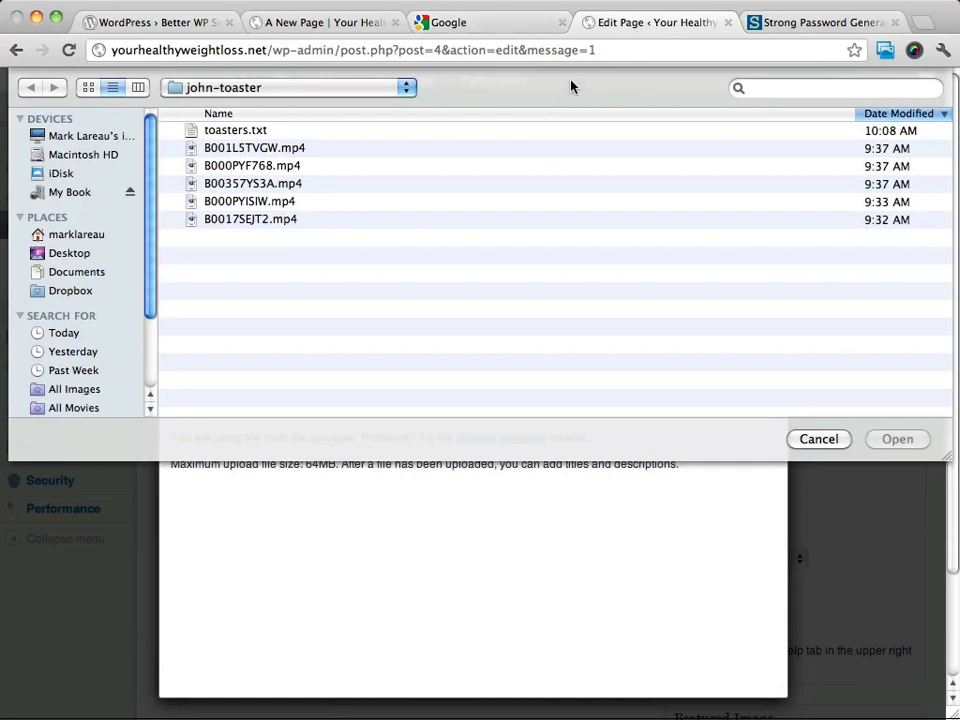
Upload IMG_0166.jpg, IMG_0167.jpg and IMG_0168.jpg from the home folder's Pictures folder
{"action": "left_click", "coordinate": [80, 236]}
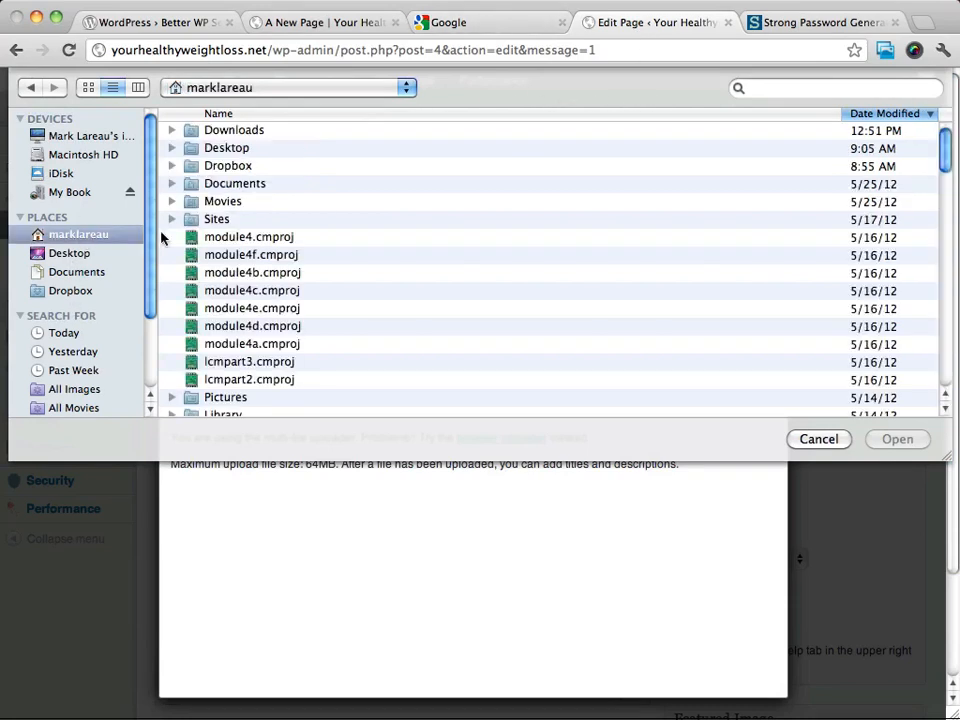
{"action": "double_click", "coordinate": [226, 398]}
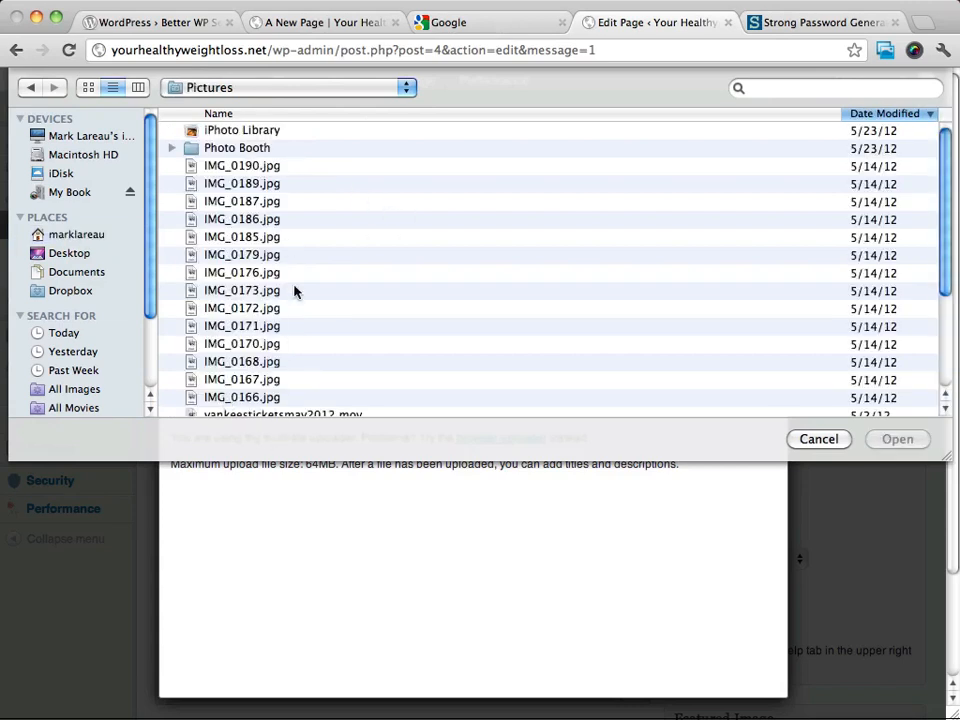
{"action": "scroll", "coordinate": [397, 270], "scroll_direction": "down", "scroll_amount": 1}
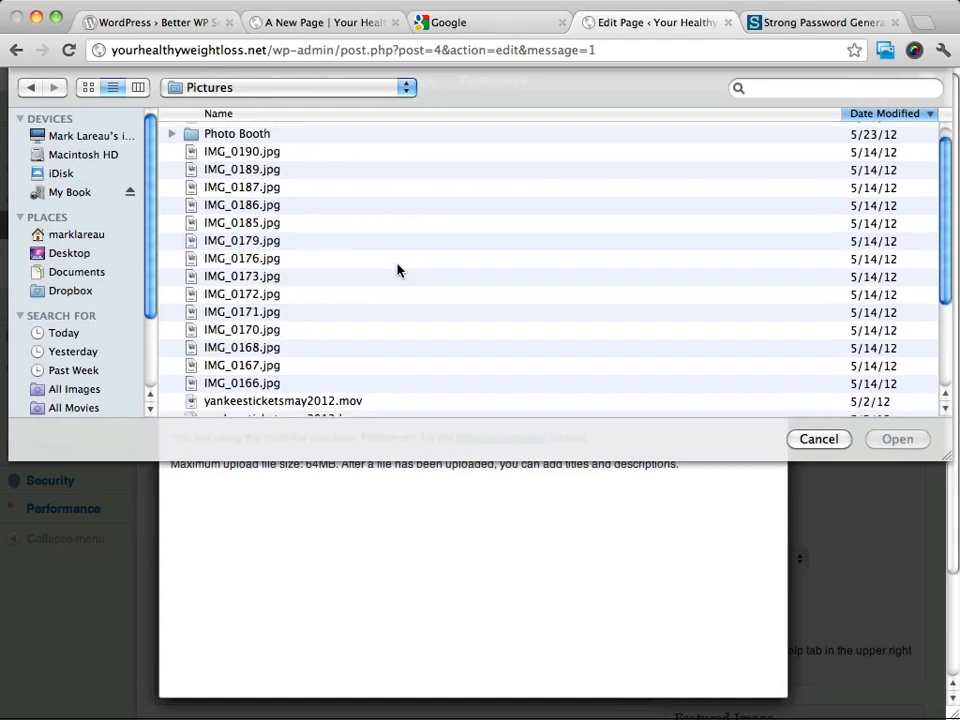
{"action": "left_click", "coordinate": [240, 384]}
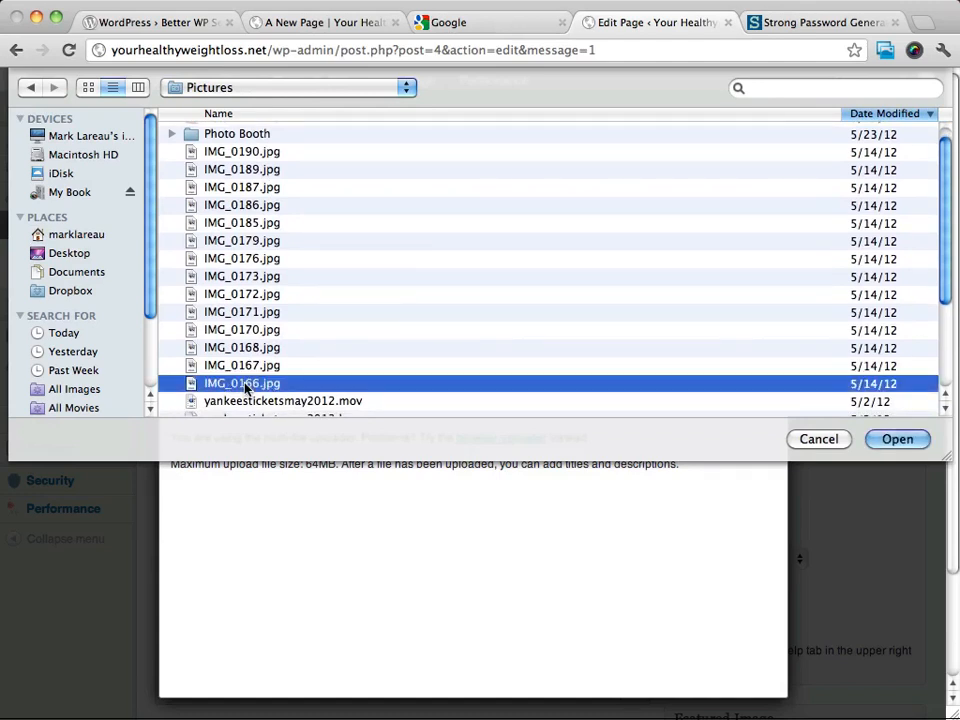
{"action": "left_click", "coordinate": [248, 366], "text": "shift"}
{"action": "left_click", "coordinate": [250, 348], "text": "shift"}
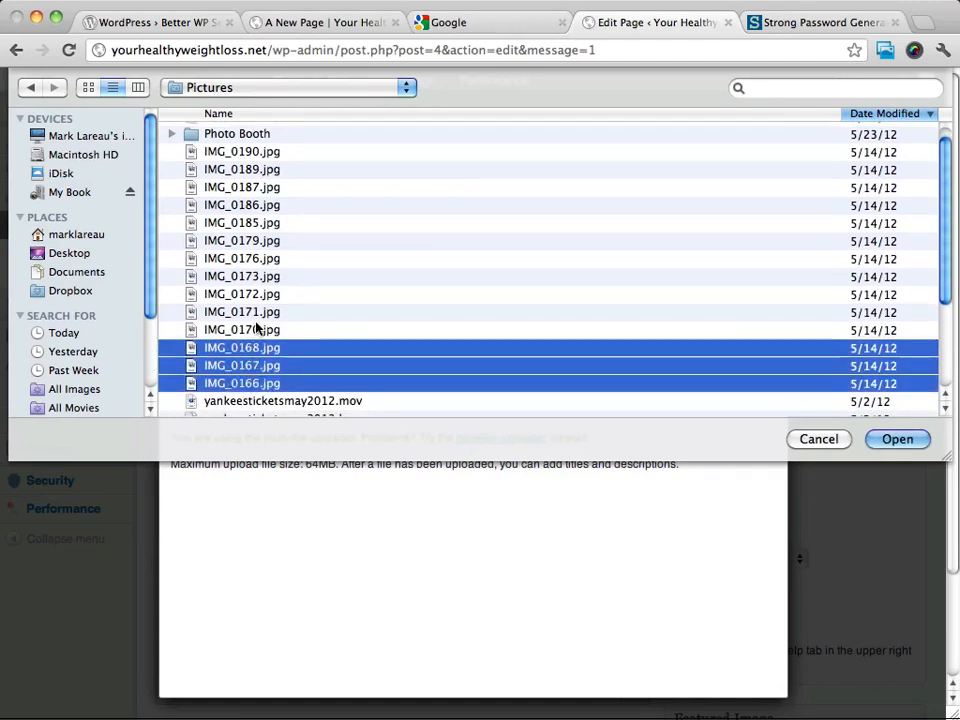
{"action": "left_click", "coordinate": [893, 441]}
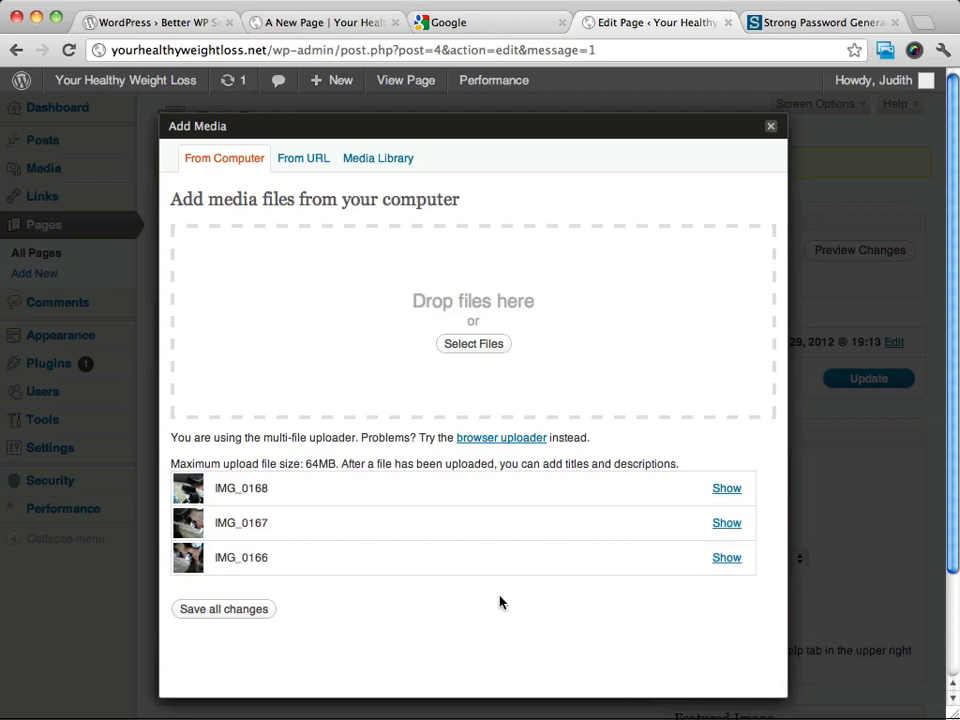
Save all changes for the three uploaded images and close the Add Media dialog
{"action": "scroll", "coordinate": [500, 596], "scroll_direction": "down", "scroll_amount": 3}
{"action": "scroll", "coordinate": [500, 596], "scroll_direction": "up", "scroll_amount": 3}
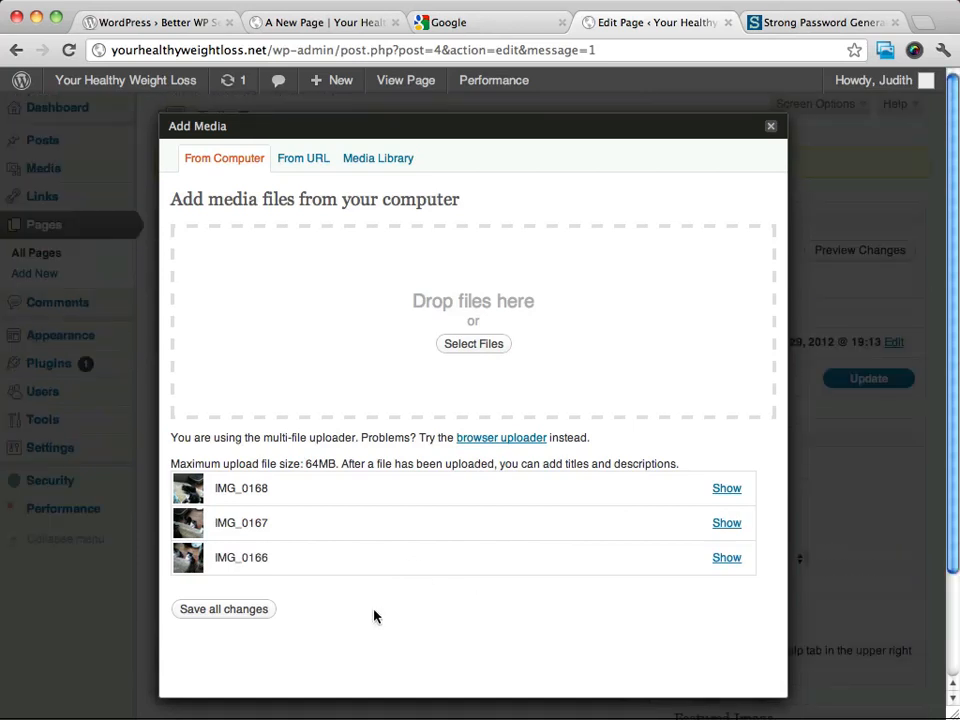
{"action": "left_click", "coordinate": [246, 617]}
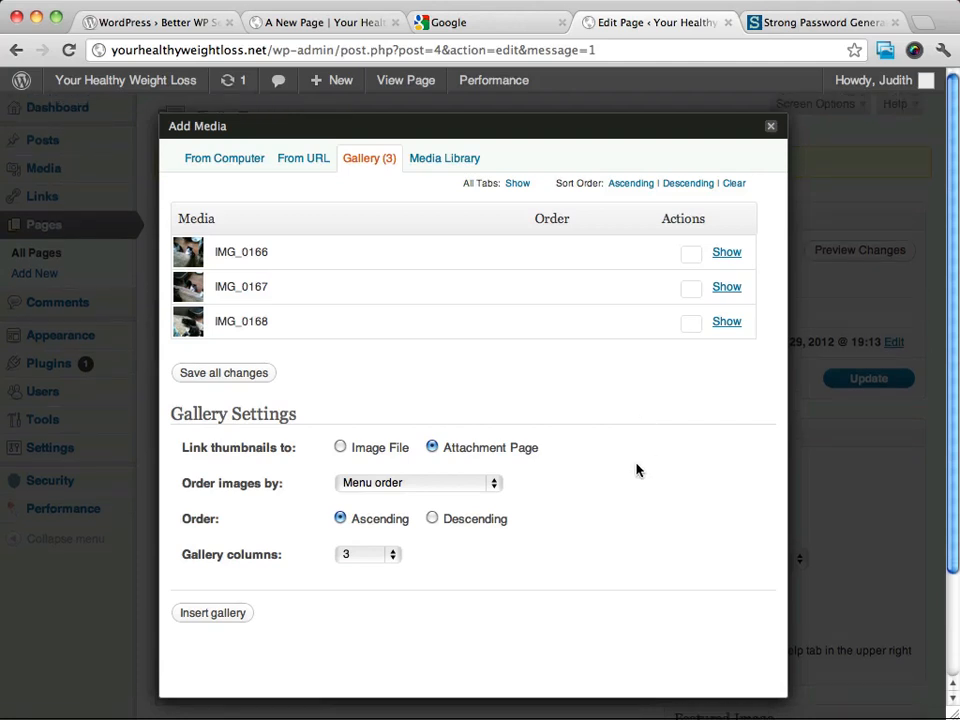
{"action": "left_click", "coordinate": [772, 125]}
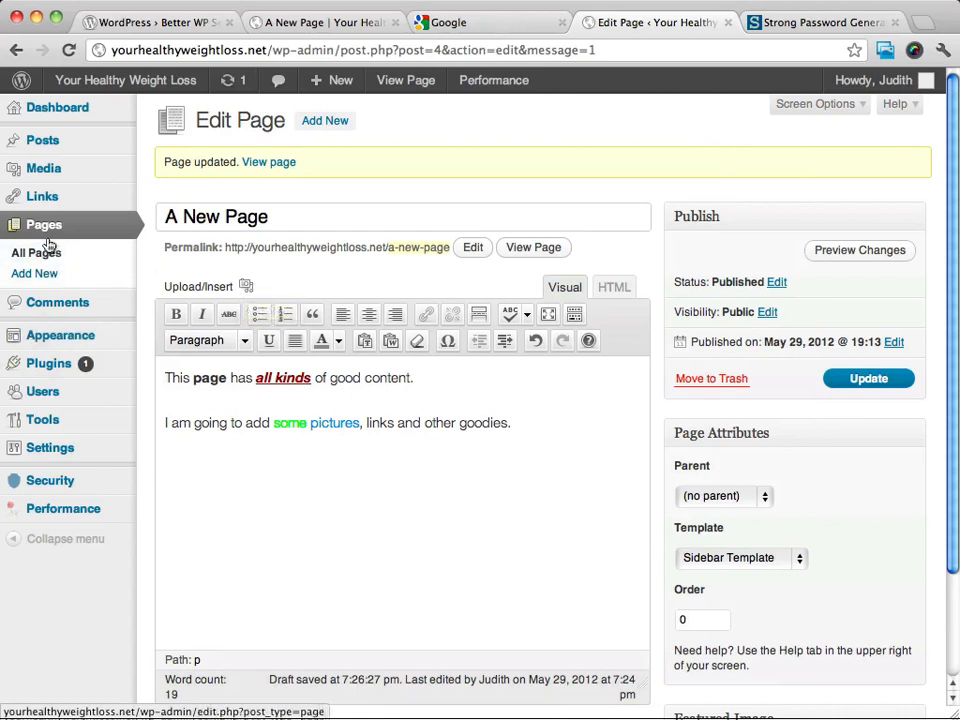
Reopen Add Media for the page and show the details of IMG_0166 in the Media Library
{"action": "left_click", "coordinate": [246, 285]}
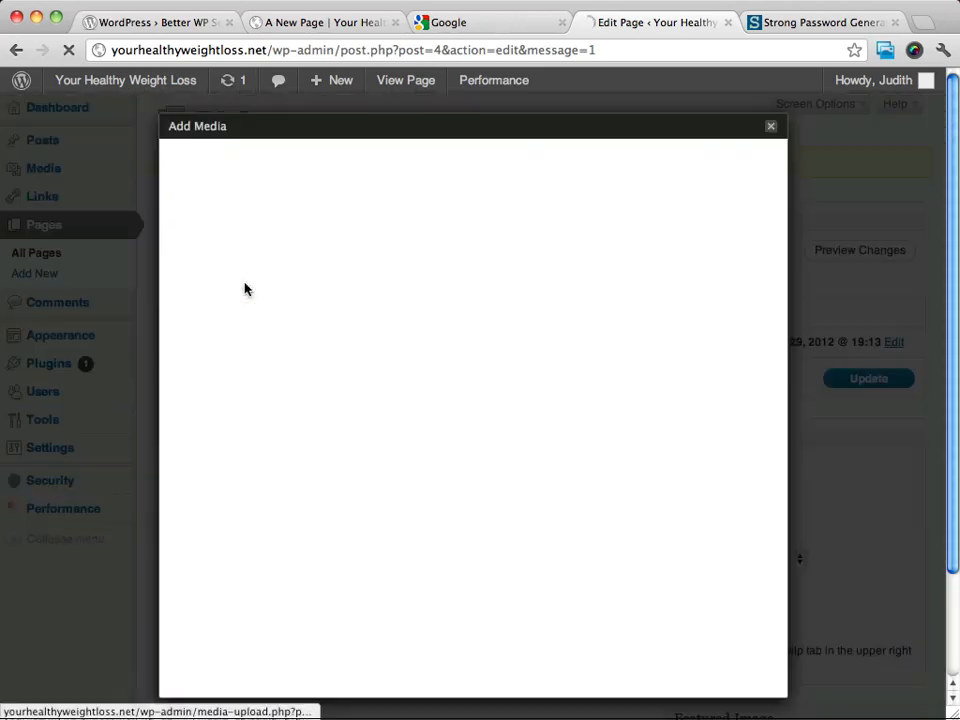
{"action": "left_click", "coordinate": [372, 157]}
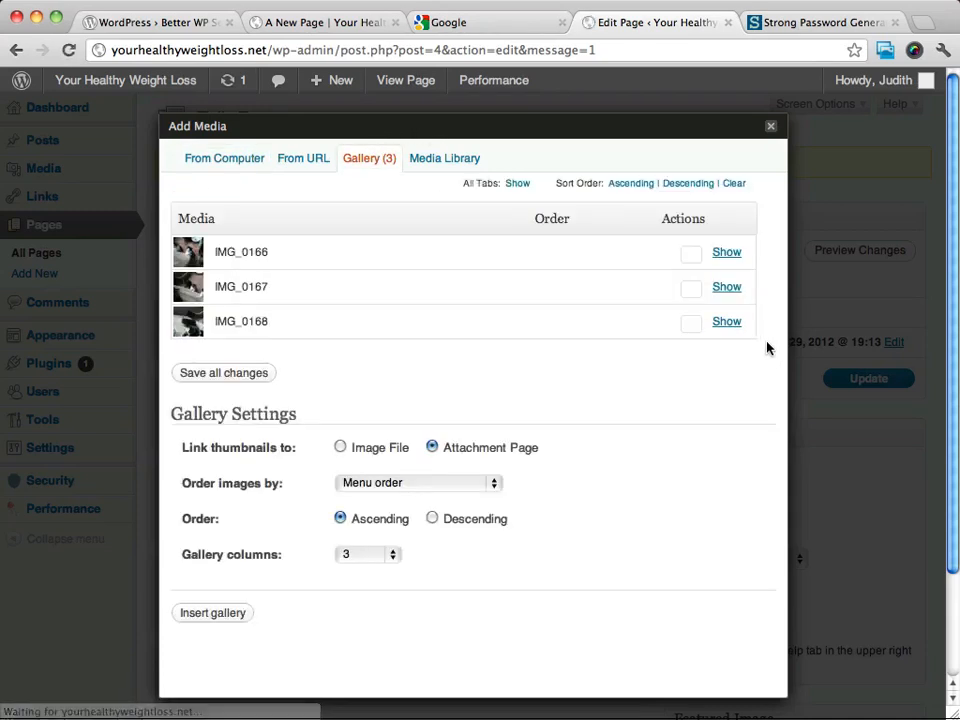
{"action": "left_click", "coordinate": [420, 157]}
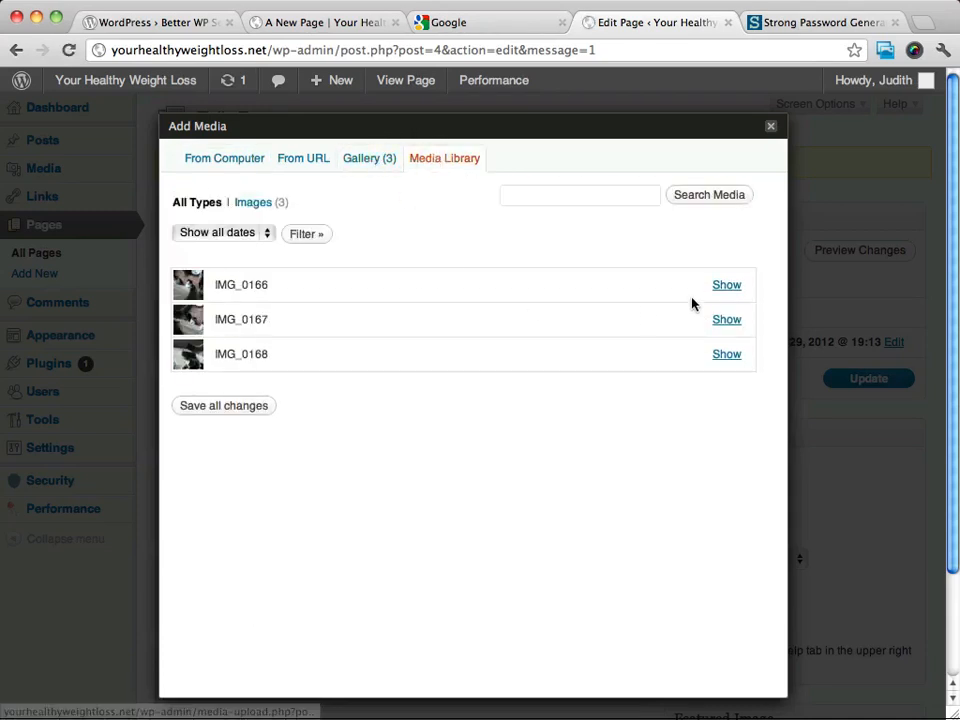
{"action": "left_click", "coordinate": [725, 288]}
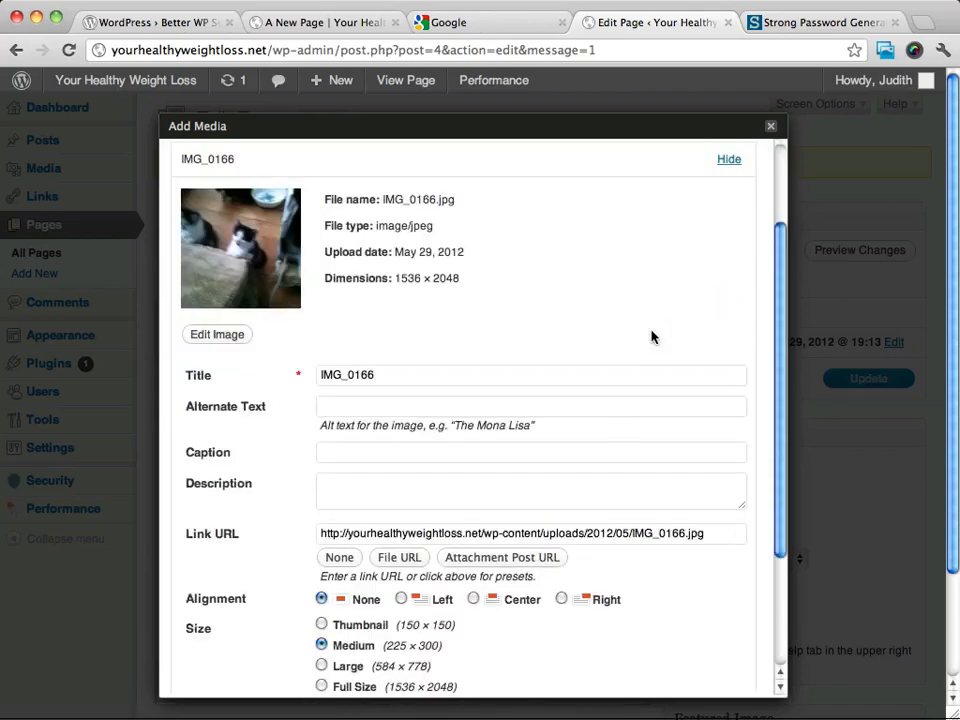
{"action": "scroll", "coordinate": [651, 336], "scroll_direction": "down", "scroll_amount": 3}
{"action": "scroll", "coordinate": [651, 334], "scroll_direction": "down", "scroll_amount": 3}
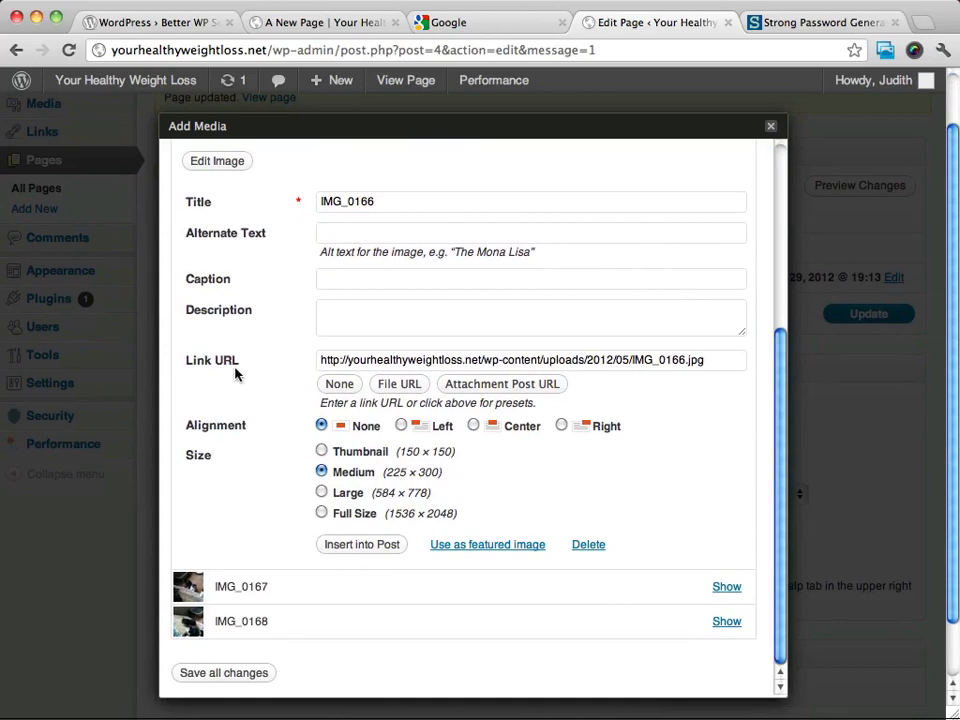
Give IMG_0166 the alternate text "Kittie Picture" and the caption "Cute Kittie"
{"action": "left_click", "coordinate": [366, 232]}
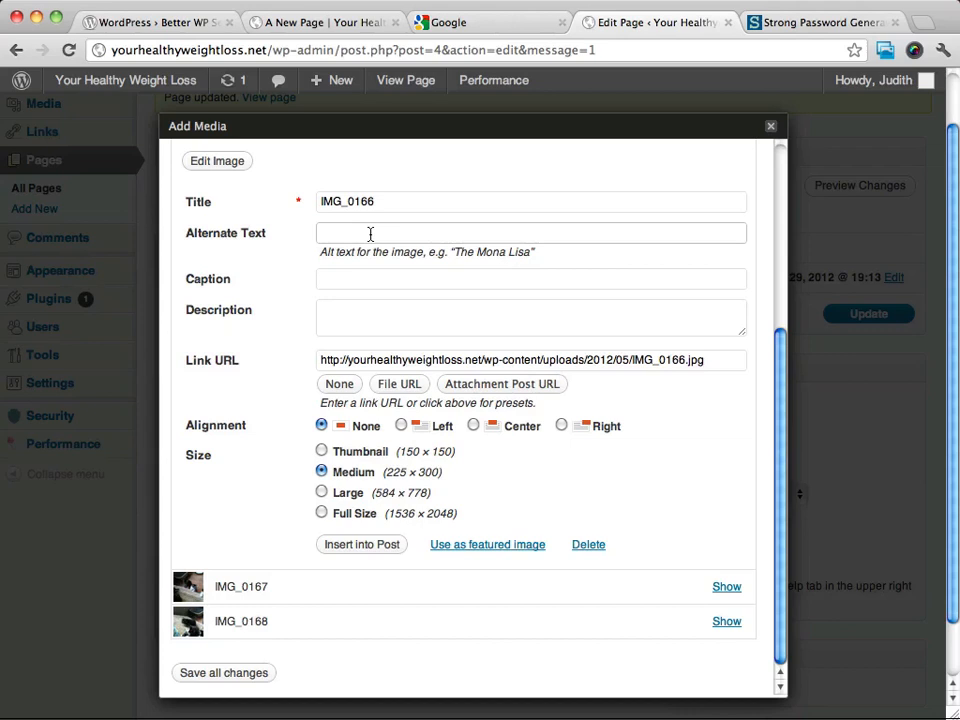
{"action": "type", "text": "Kittie Picture"}
{"action": "left_click", "coordinate": [383, 281]}
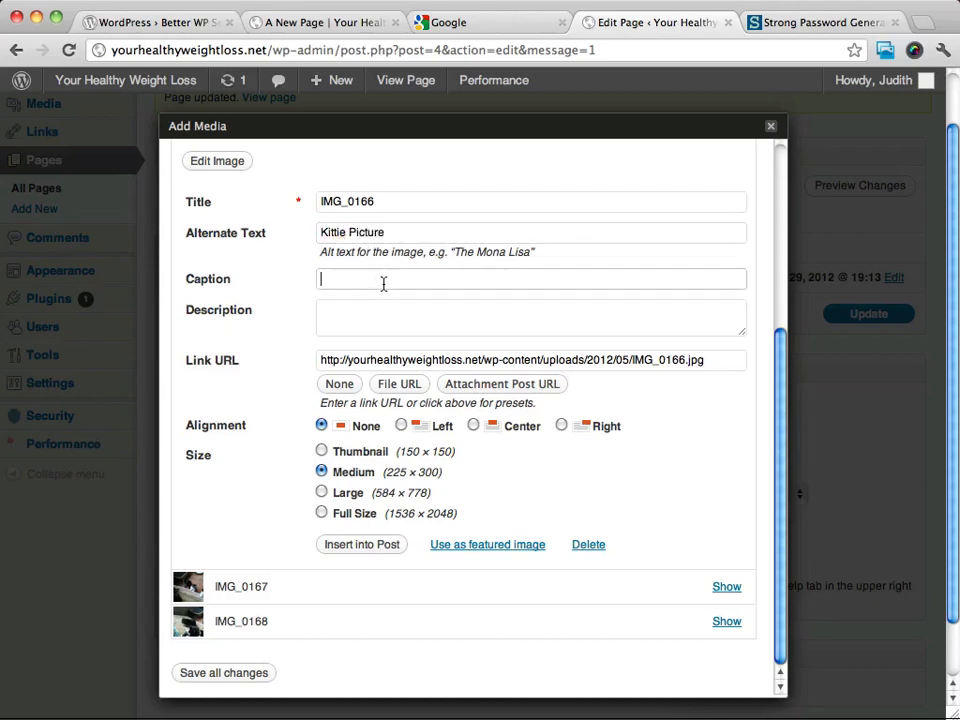
{"action": "type", "text": "V"}
{"action": "left_click", "coordinate": [381, 311]}
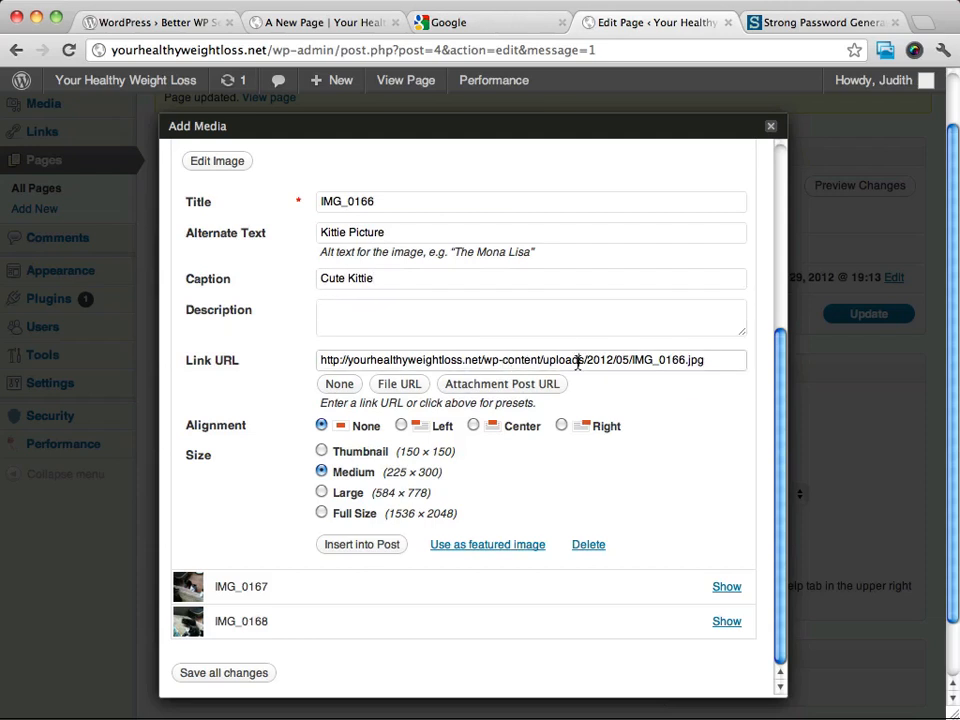
{"action": "double_click", "coordinate": [566, 360]}
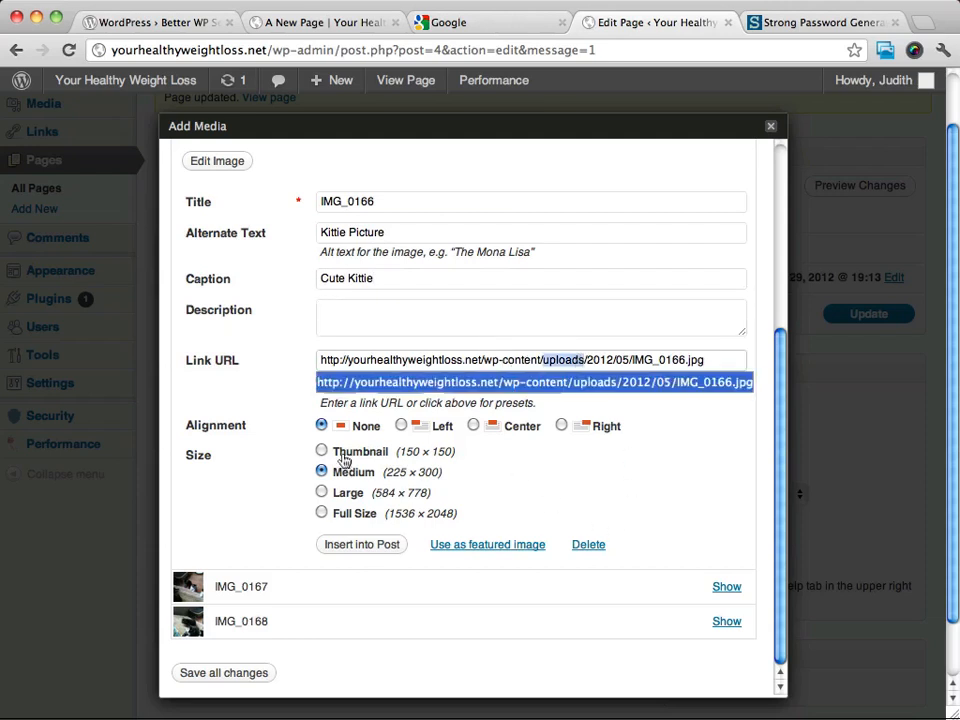
Insert IMG_0166 into the page at Large size (584 × 778) with Center alignment
{"action": "left_click", "coordinate": [321, 493]}
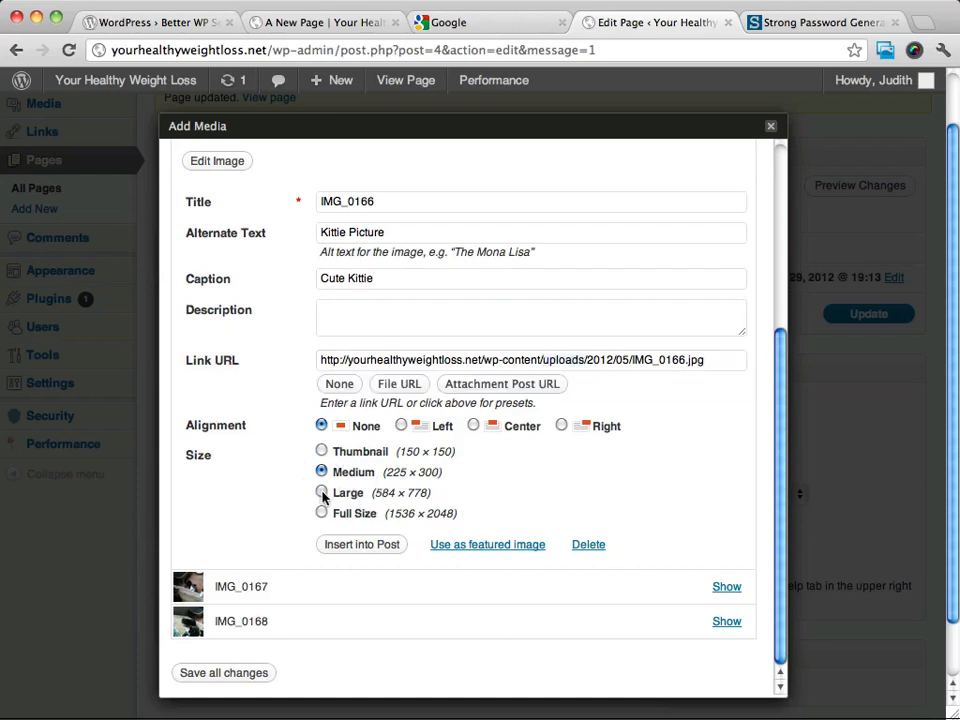
{"action": "left_click", "coordinate": [473, 426]}
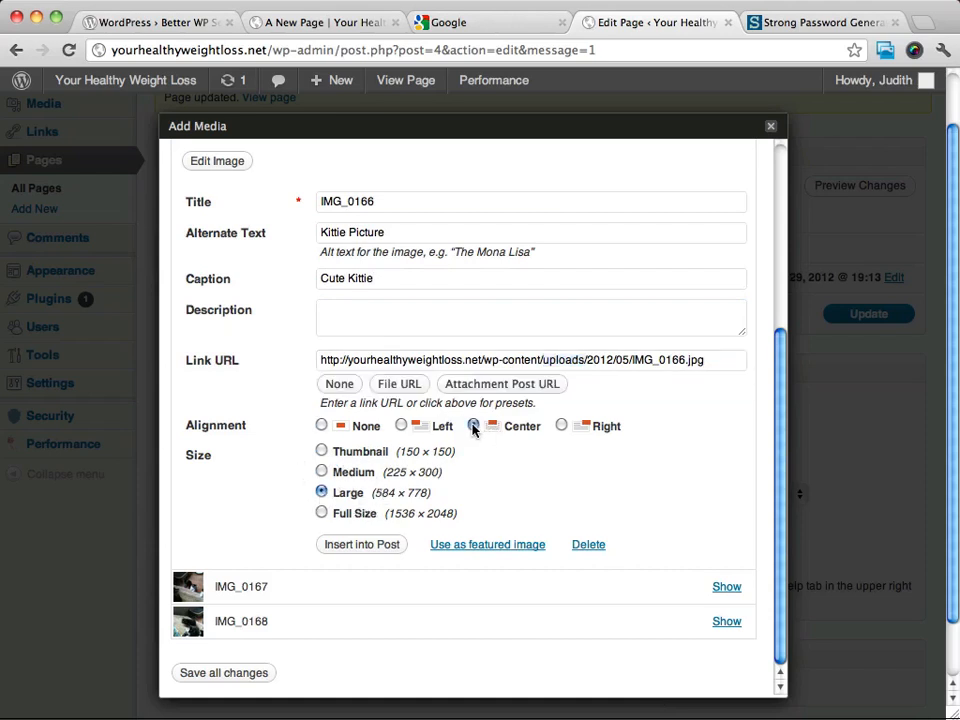
{"action": "scroll", "coordinate": [611, 463], "scroll_direction": "down", "scroll_amount": 1}
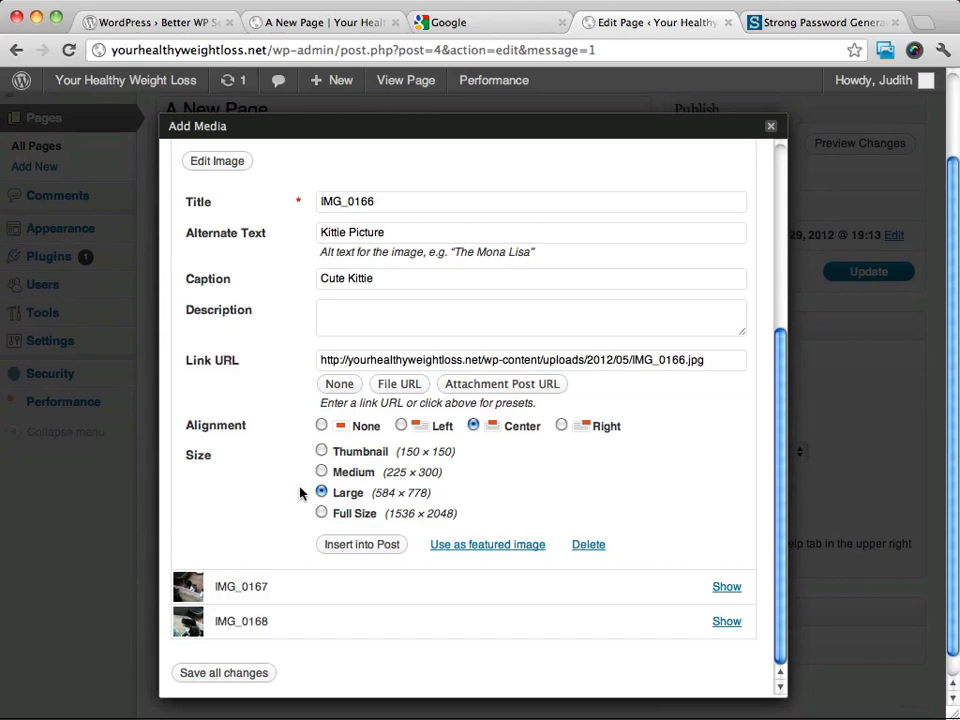
{"action": "left_click", "coordinate": [361, 544]}
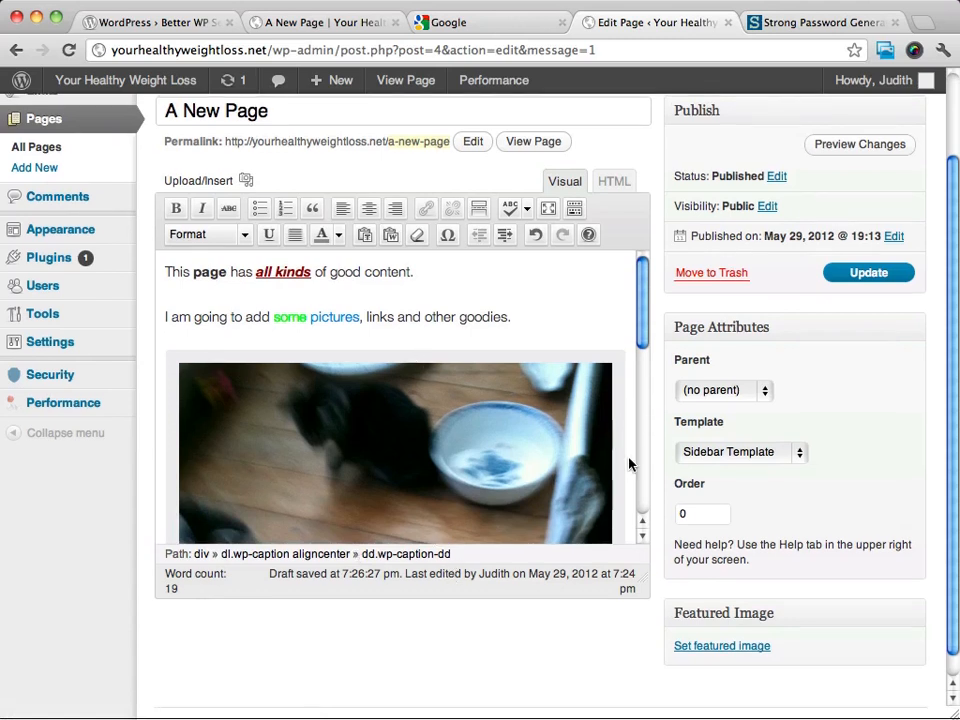
Check the inserted image with its caption in the editor and update the page
{"action": "scroll", "coordinate": [629, 463], "scroll_direction": "down", "scroll_amount": 5}
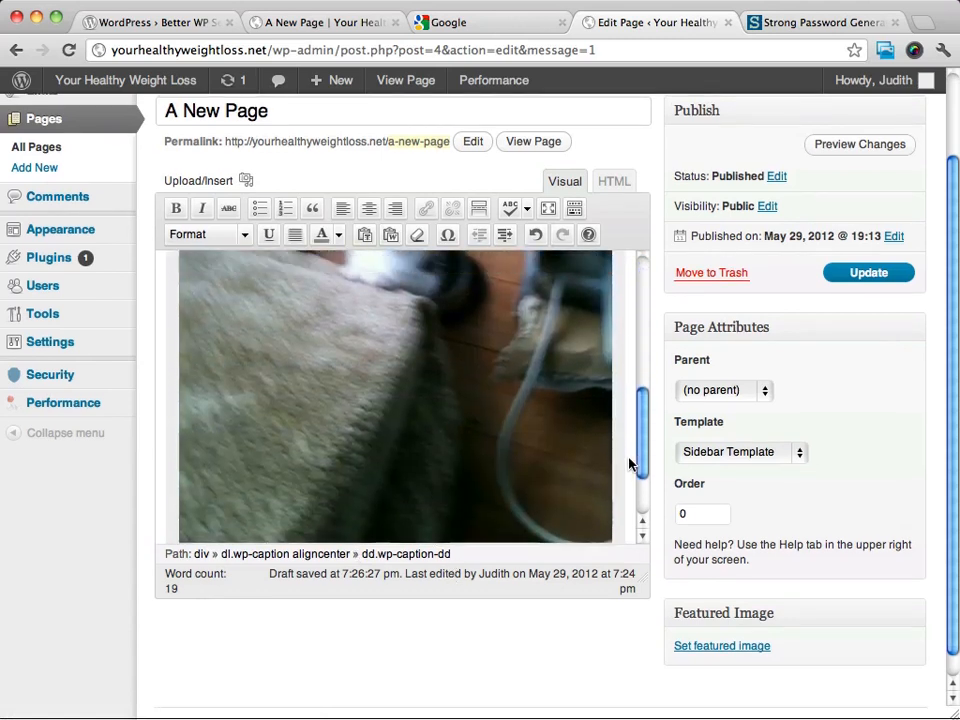
{"action": "scroll", "coordinate": [629, 463], "scroll_direction": "down", "scroll_amount": 2}
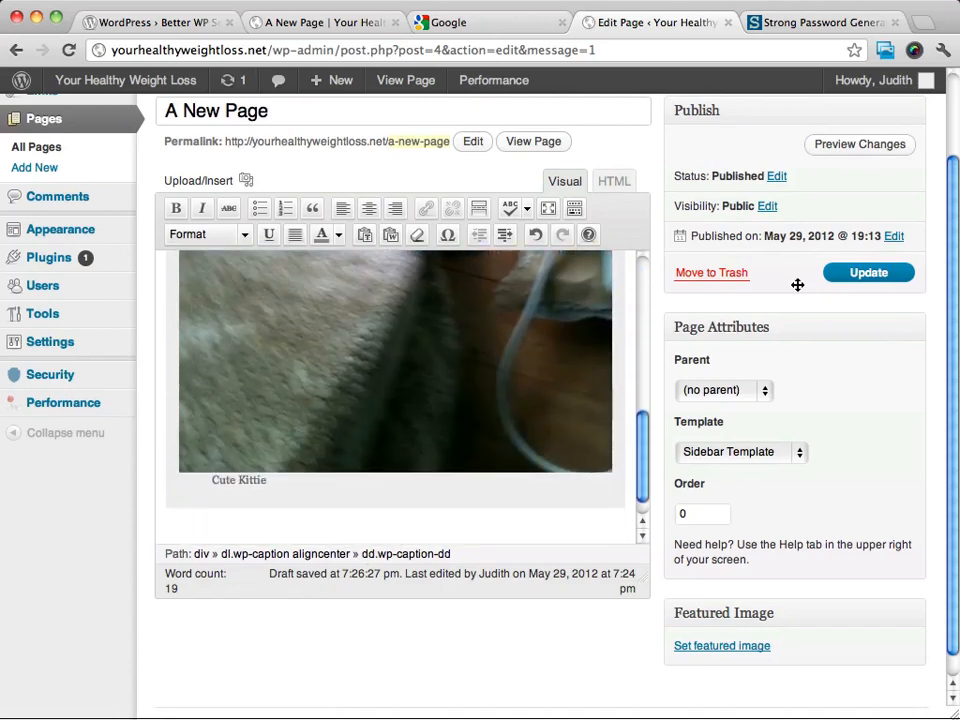
{"action": "left_click", "coordinate": [870, 275]}
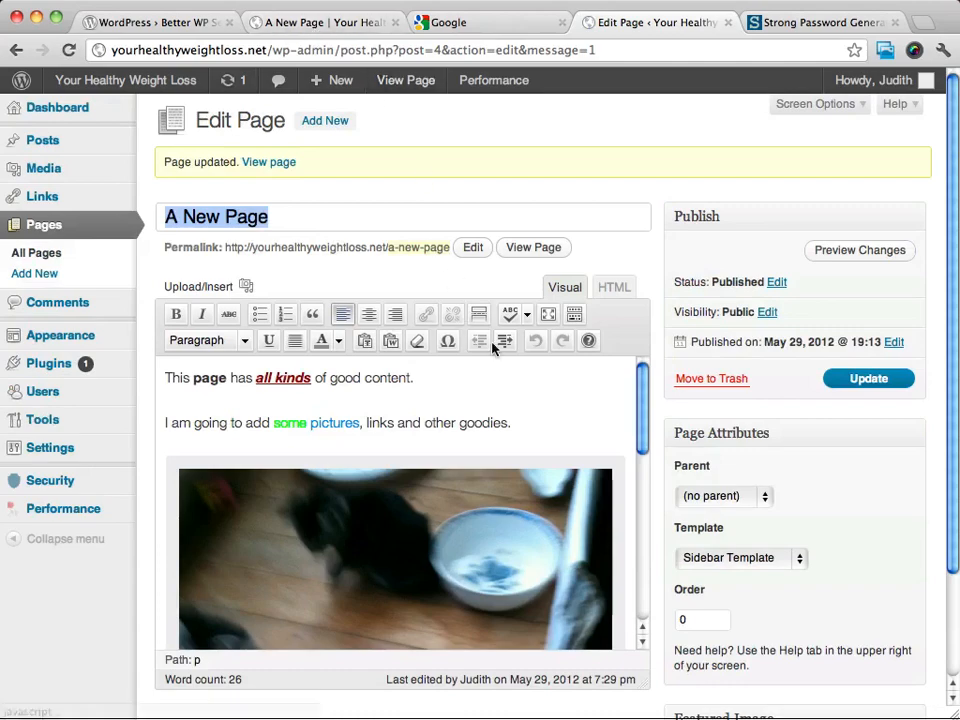
Reload the live A New Page in its browser tab and examine the inserted image and its caption
{"action": "scroll", "coordinate": [470, 300], "scroll_direction": "down", "scroll_amount": 1}
{"action": "left_click", "coordinate": [315, 21]}
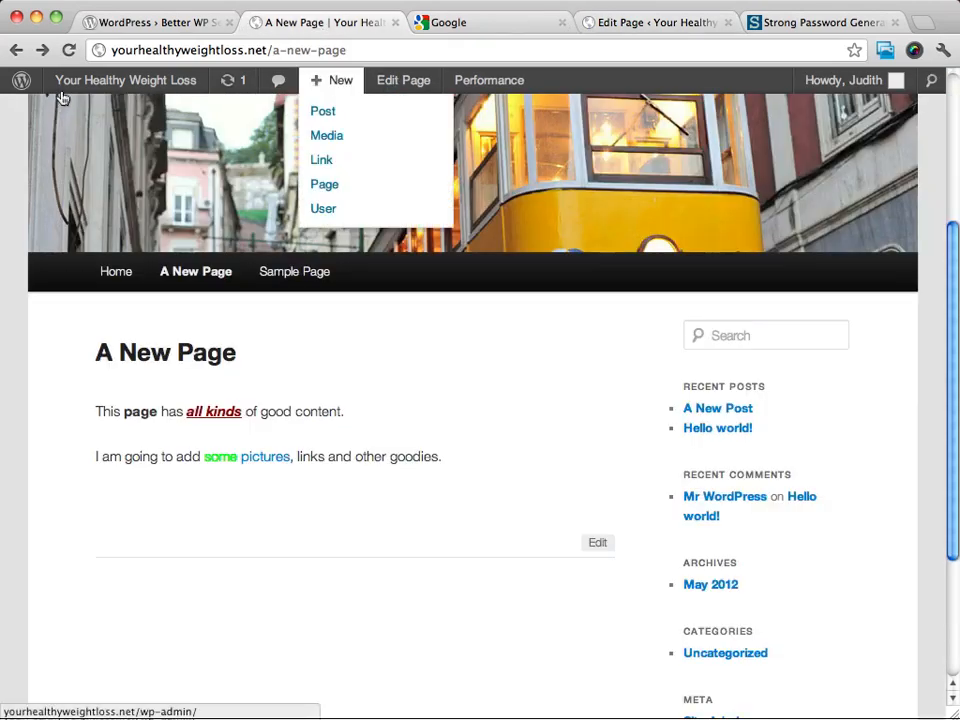
{"action": "left_click", "coordinate": [69, 50]}
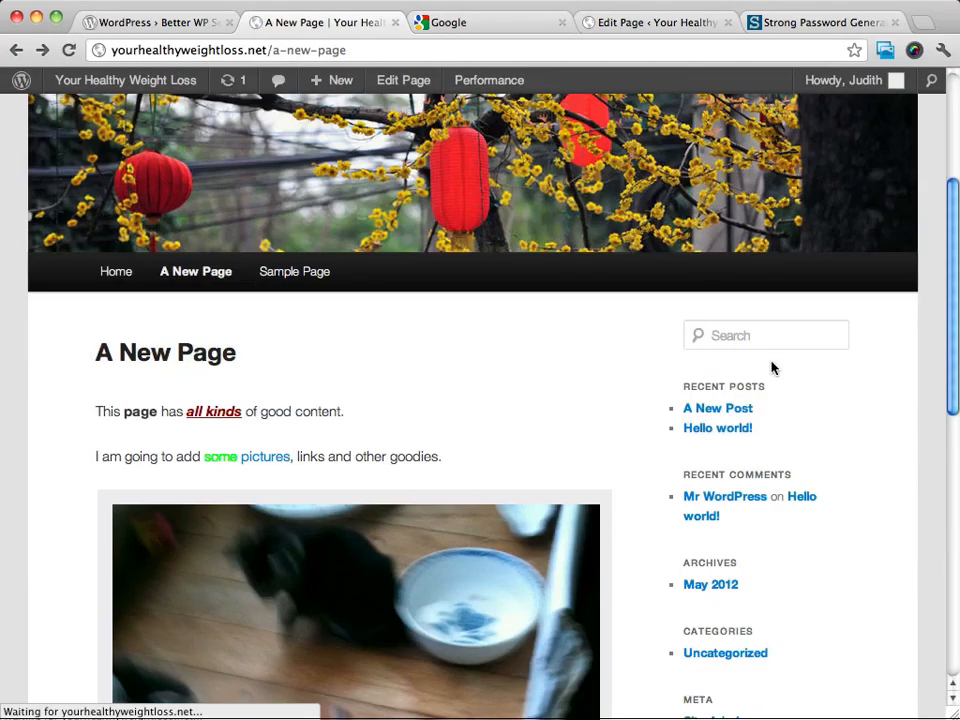
{"action": "scroll", "coordinate": [771, 368], "scroll_direction": "down", "scroll_amount": 8}
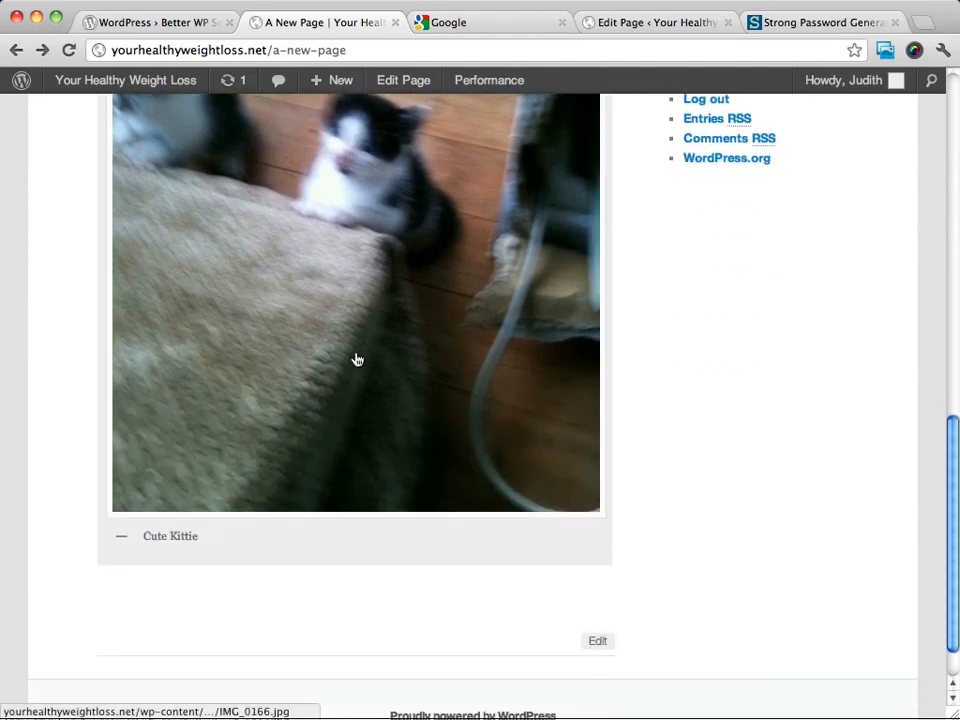
{"action": "scroll", "coordinate": [70, 668], "scroll_direction": "up", "scroll_amount": 1}
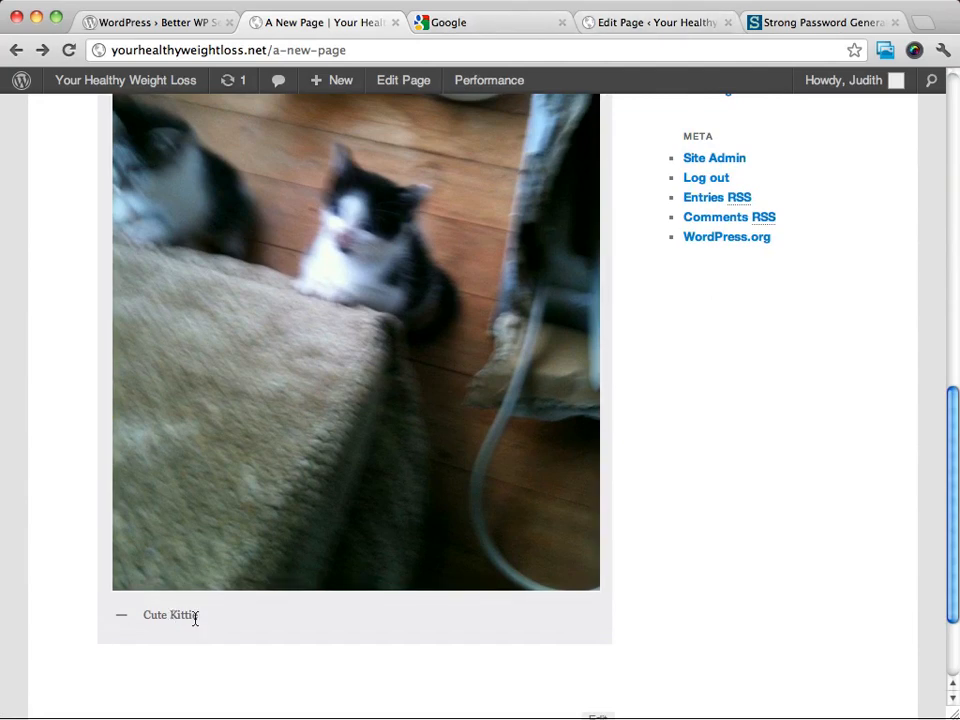
{"action": "left_click_drag", "start_coordinate": [195, 617], "coordinate": [137, 619]}
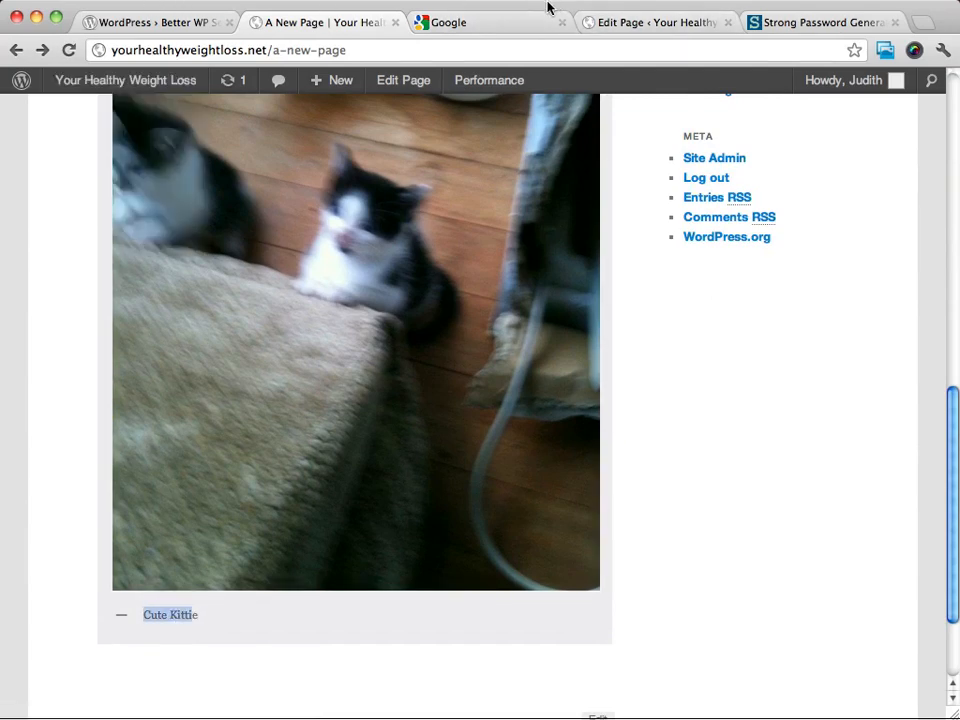
Open the inserted kitten picture in the page editor for editing and change its caption to "Very Cute Kittie"
{"action": "left_click", "coordinate": [681, 21]}
{"action": "scroll", "coordinate": [489, 463], "scroll_direction": "down", "scroll_amount": 5}
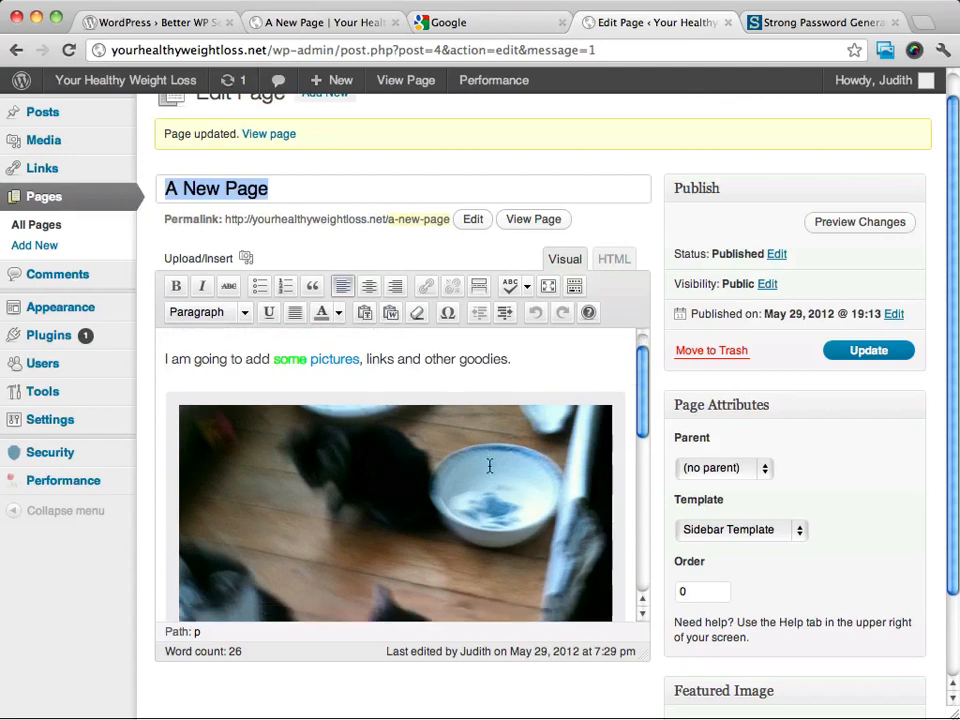
{"action": "left_click", "coordinate": [353, 463]}
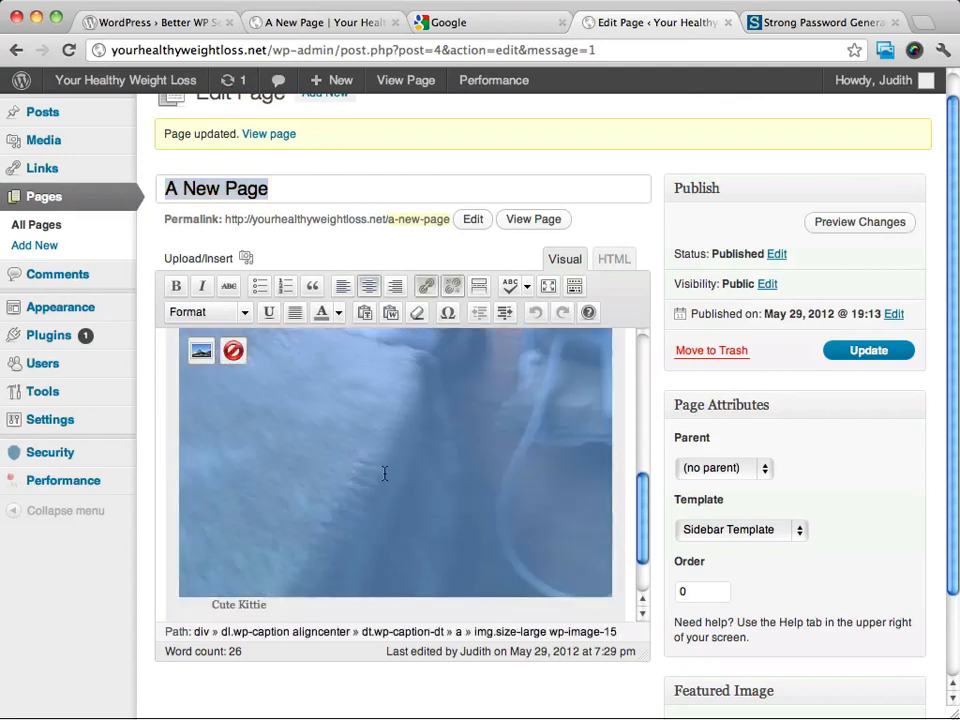
{"action": "scroll", "coordinate": [541, 506], "scroll_direction": "up", "scroll_amount": 5}
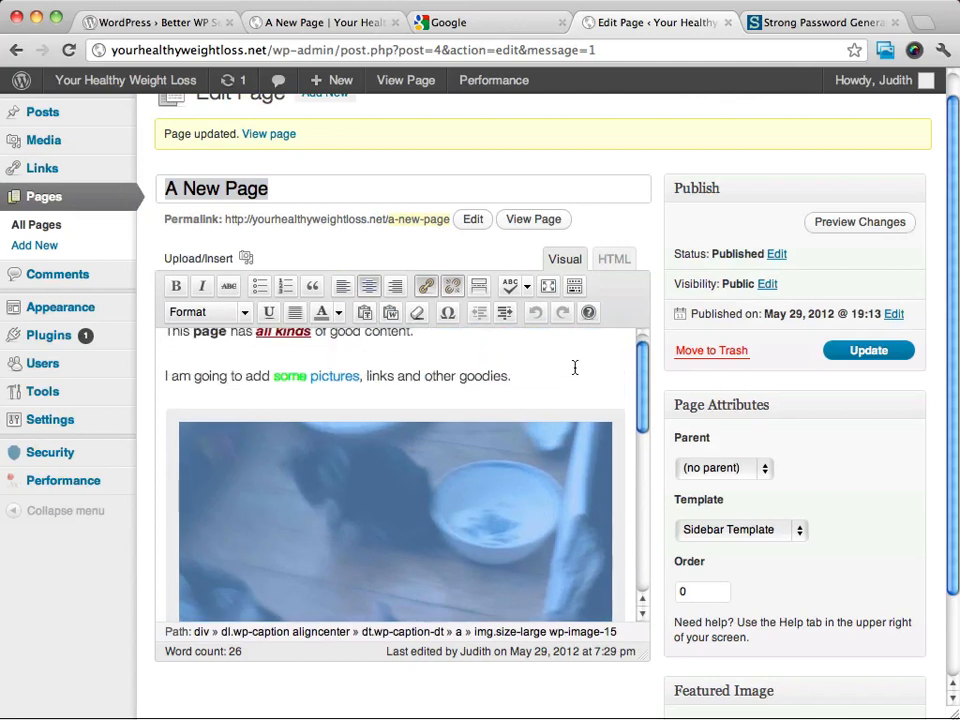
{"action": "left_click", "coordinate": [575, 368]}
{"action": "left_click", "coordinate": [422, 460]}
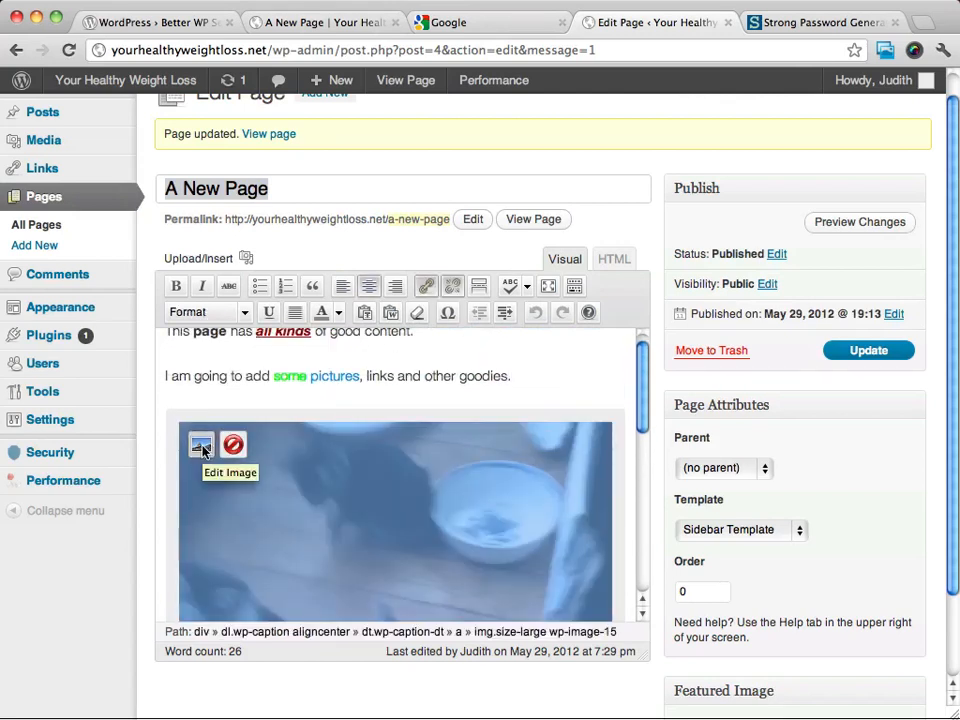
{"action": "left_click", "coordinate": [201, 446]}
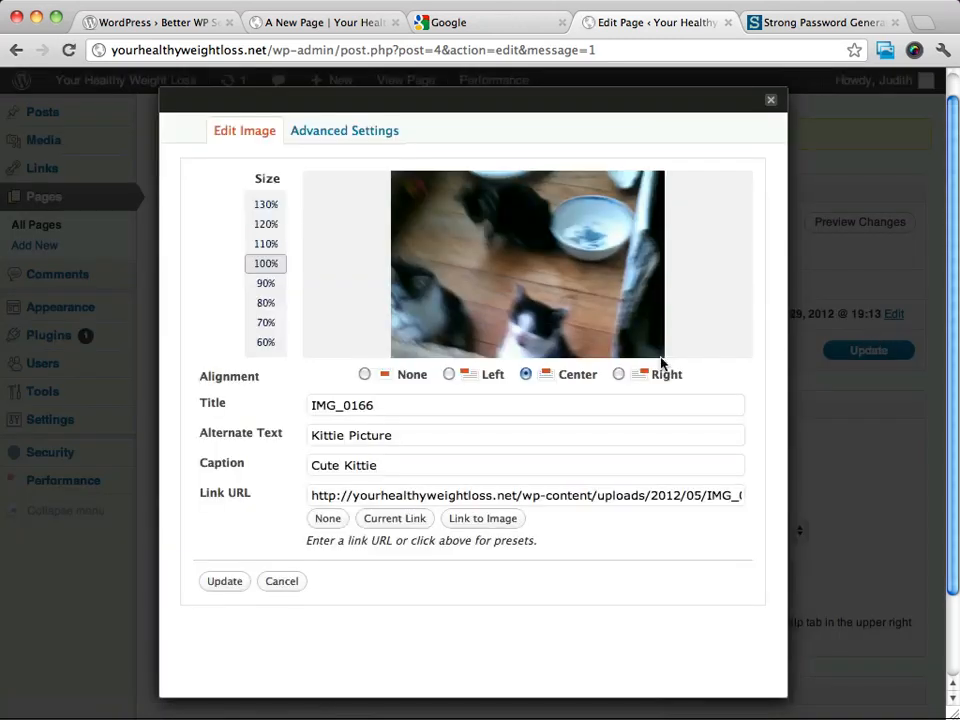
{"action": "left_click", "coordinate": [310, 470]}
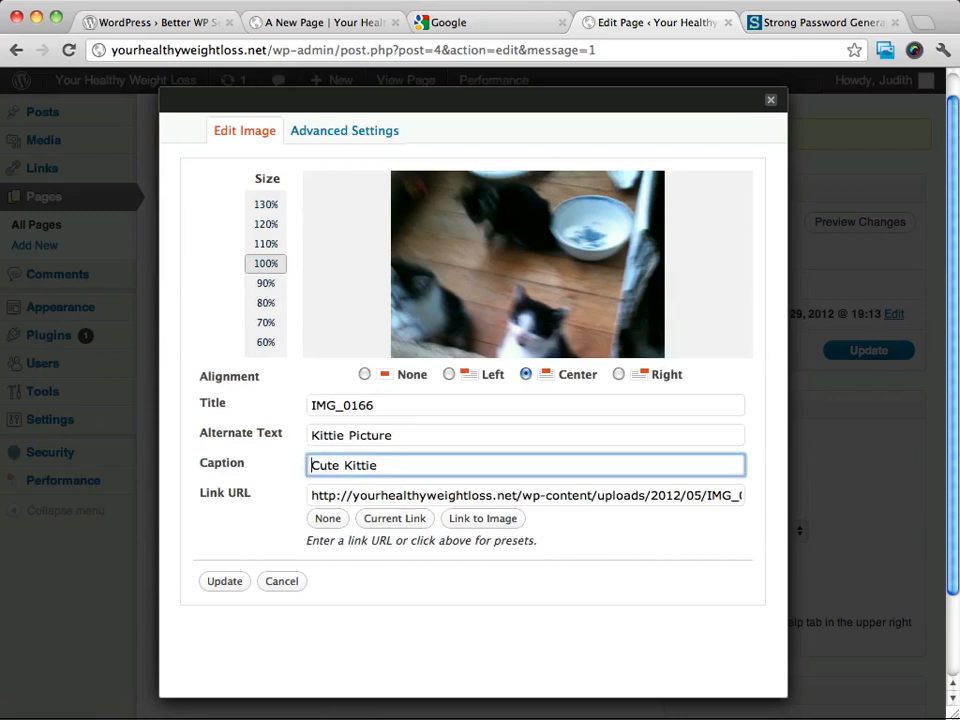
{"action": "type", "text": "Very"}
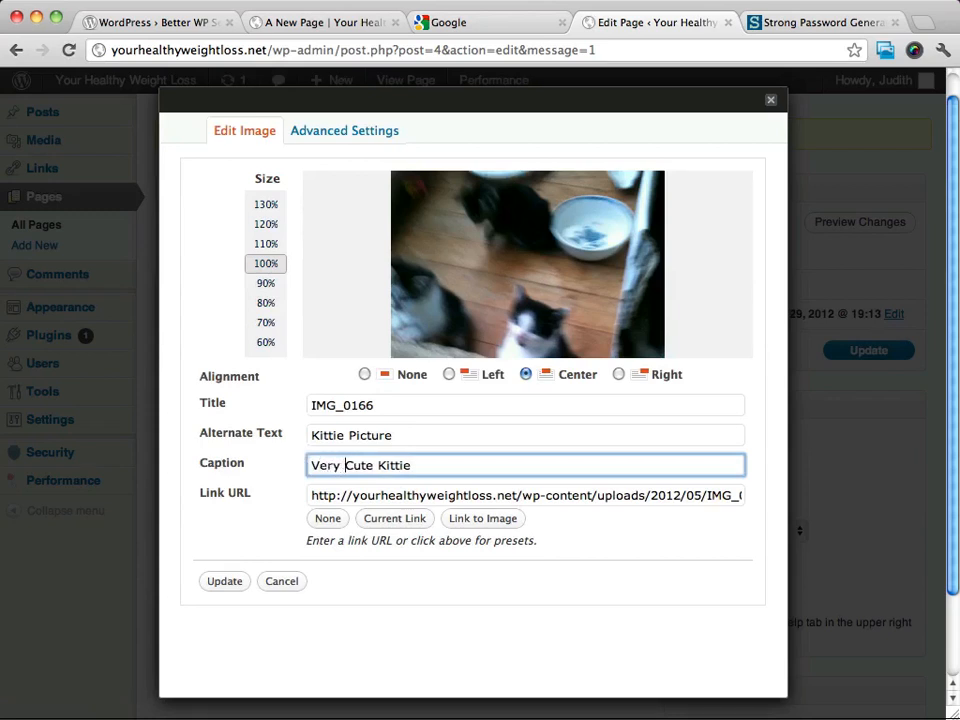
Try smaller size percentages for the image and settle on 60%
{"action": "left_click", "coordinate": [280, 298]}
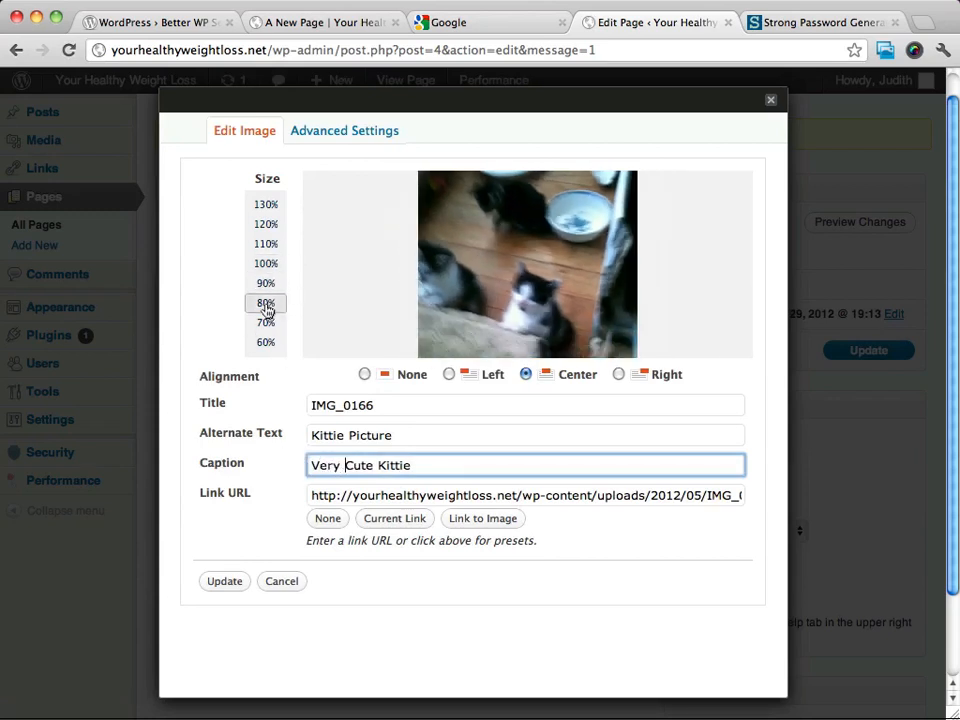
{"action": "left_click", "coordinate": [266, 323]}
{"action": "left_click", "coordinate": [266, 286]}
{"action": "left_click", "coordinate": [268, 304]}
{"action": "left_click", "coordinate": [266, 322]}
{"action": "left_click", "coordinate": [266, 342]}
{"action": "left_click", "coordinate": [267, 343]}
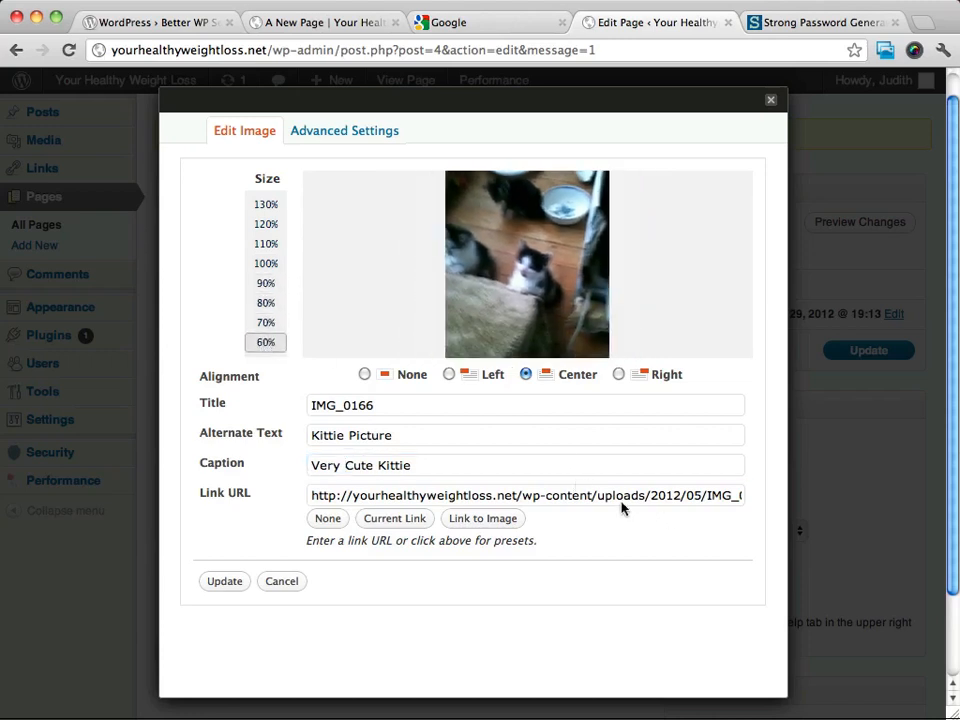
Check the image's link URL, apply the image changes and update the page
{"action": "triple_click", "coordinate": [583, 497]}
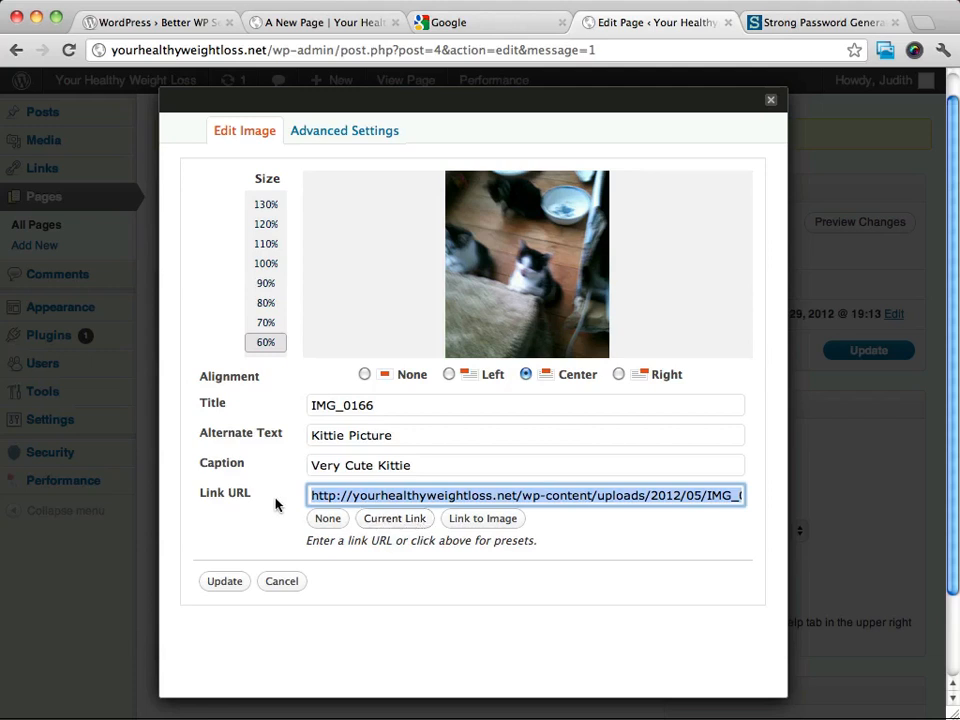
{"action": "left_click", "coordinate": [236, 584]}
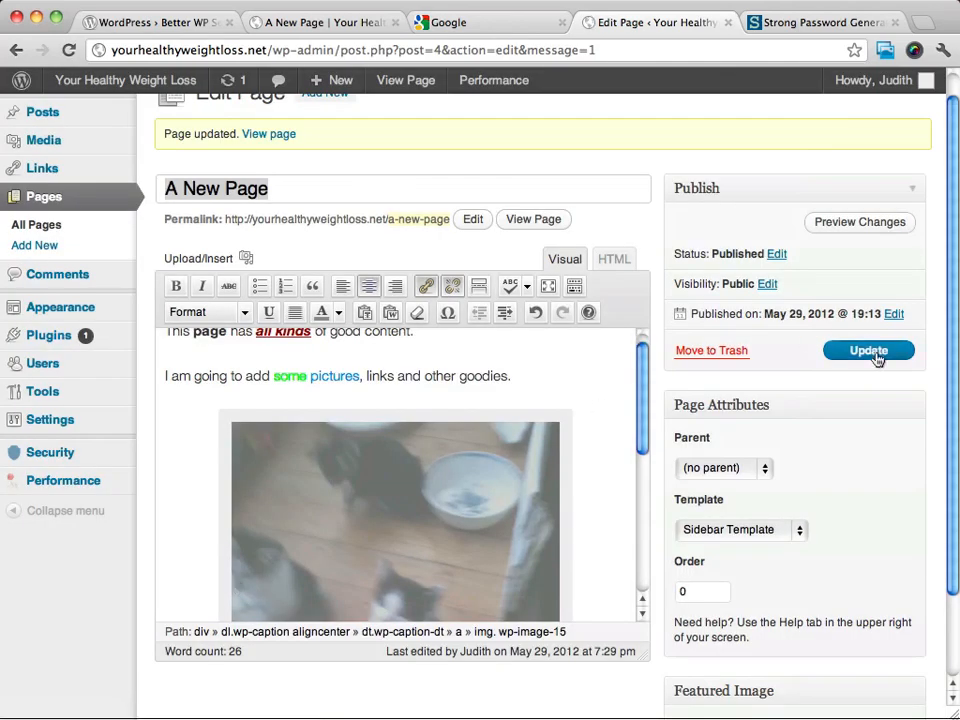
{"action": "left_click", "coordinate": [826, 358]}
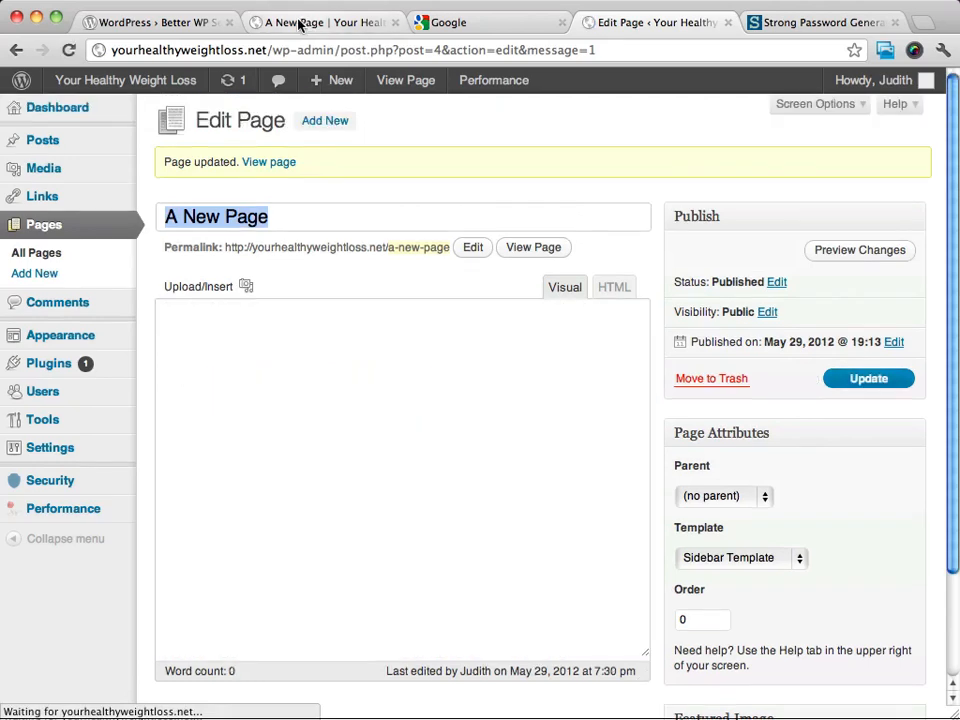
Reload the live A New Page in its browser tab and check the resized image and its edited caption
{"action": "left_click", "coordinate": [300, 24]}
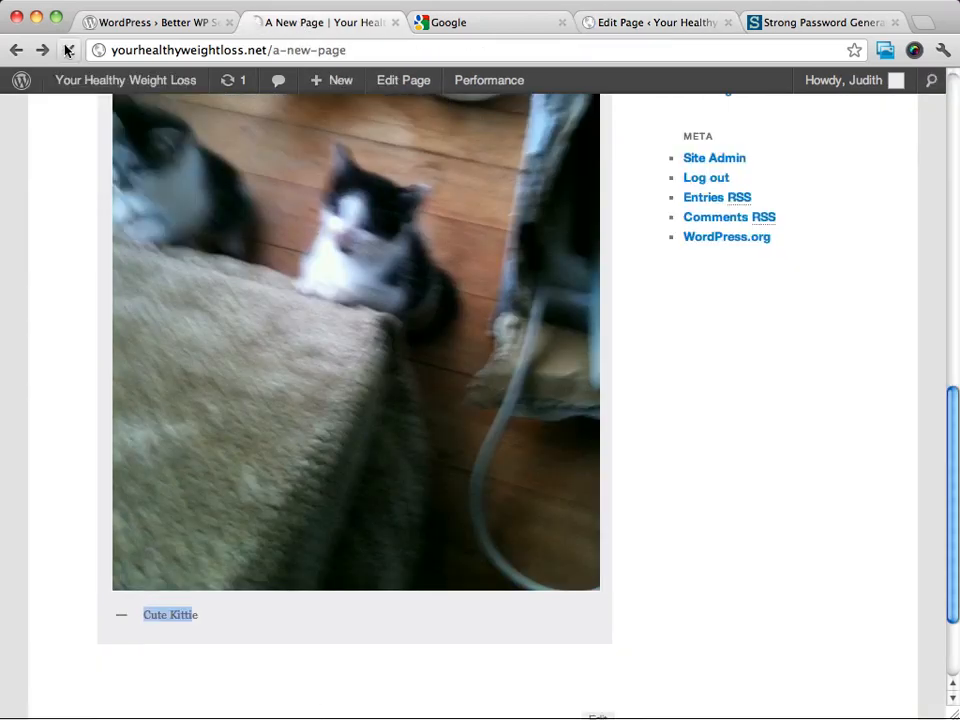
{"action": "key", "text": "super+r"}
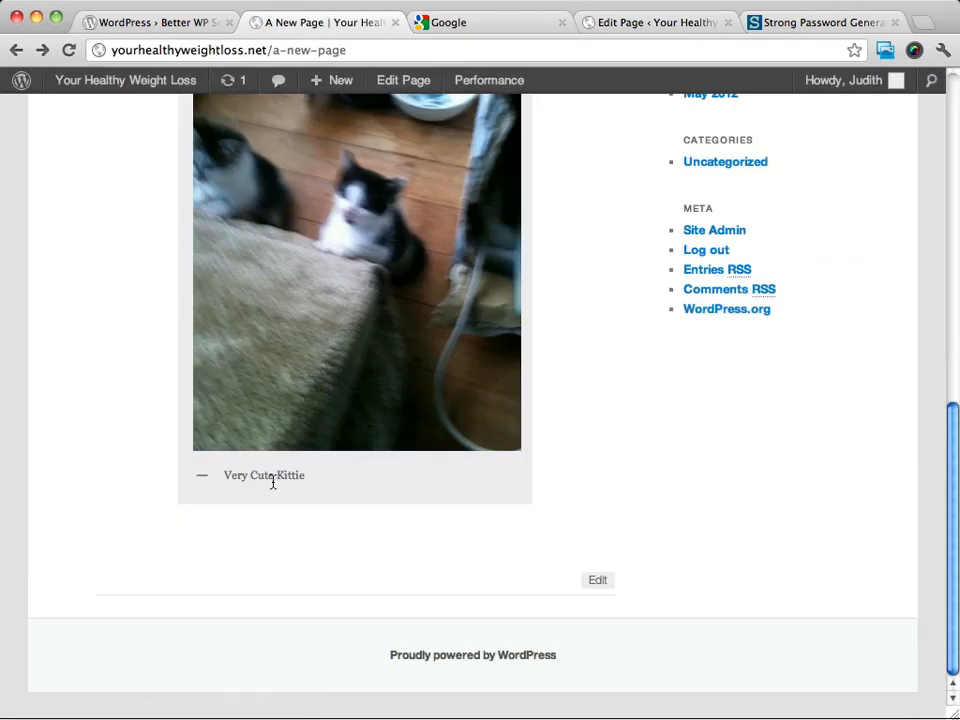
{"action": "scroll", "coordinate": [439, 489], "scroll_direction": "up", "scroll_amount": 3}
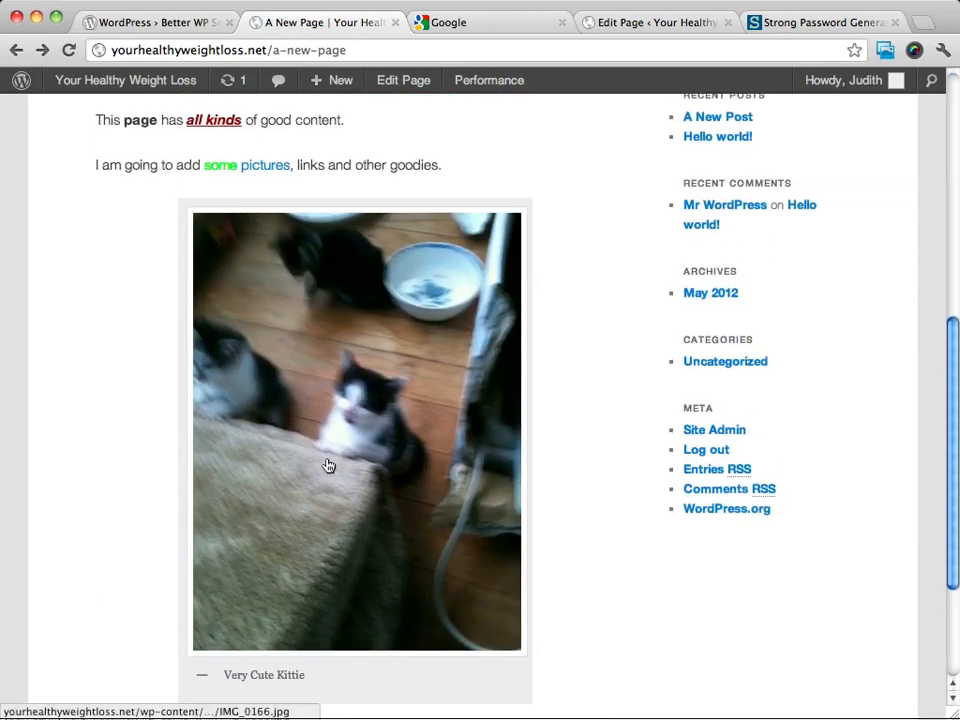
Follow the picture's link to view IMG_0166.jpg at full size, and go back to the live page
{"action": "left_click", "coordinate": [318, 394]}
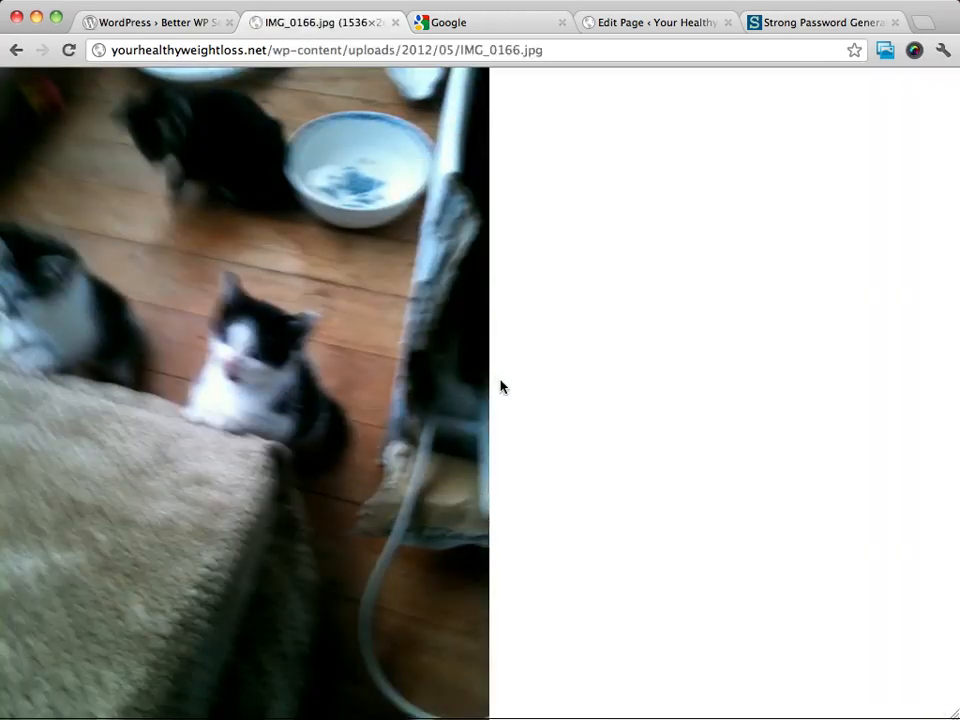
{"action": "left_click", "coordinate": [357, 374]}
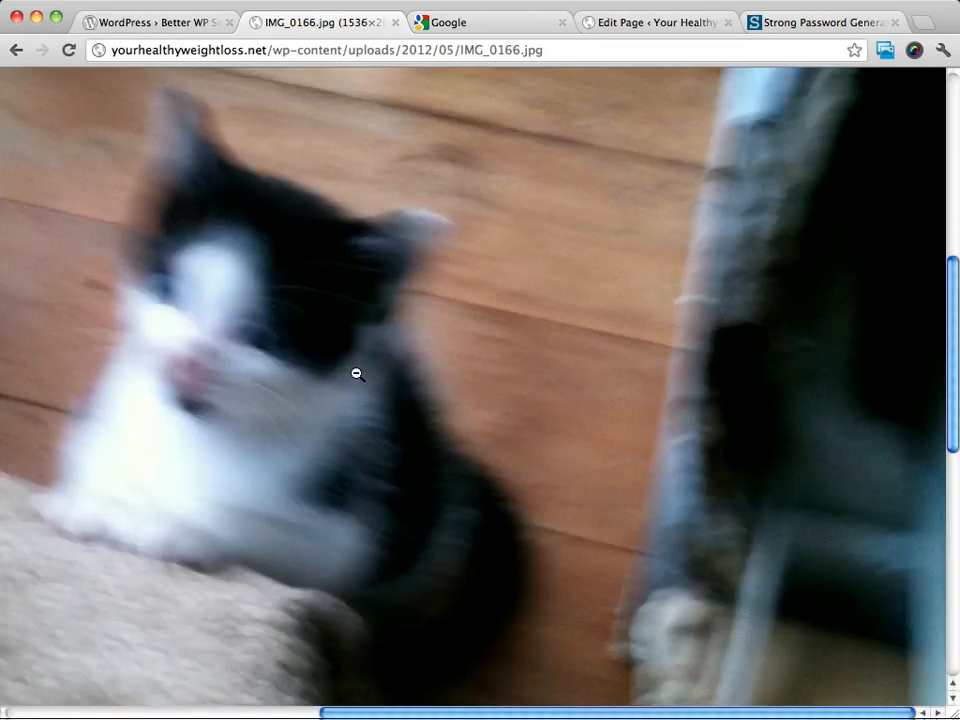
{"action": "left_click", "coordinate": [430, 380]}
{"action": "key", "text": "super+Left"}
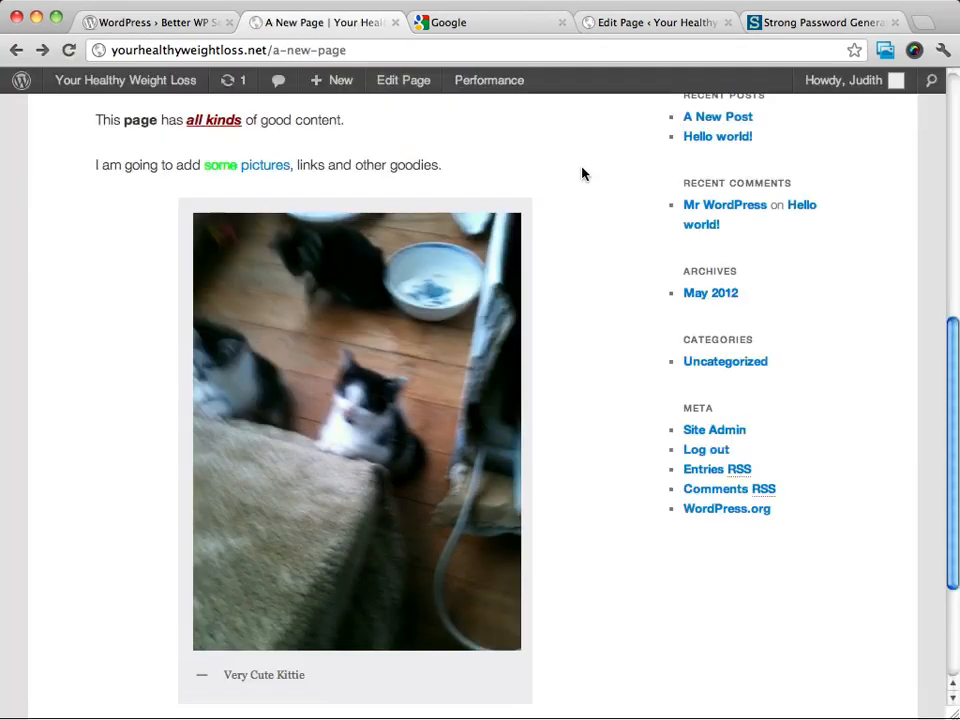
{"action": "scroll", "coordinate": [90, 315], "scroll_direction": "up", "scroll_amount": 6}
{"action": "scroll", "coordinate": [90, 315], "scroll_direction": "down", "scroll_amount": 3}
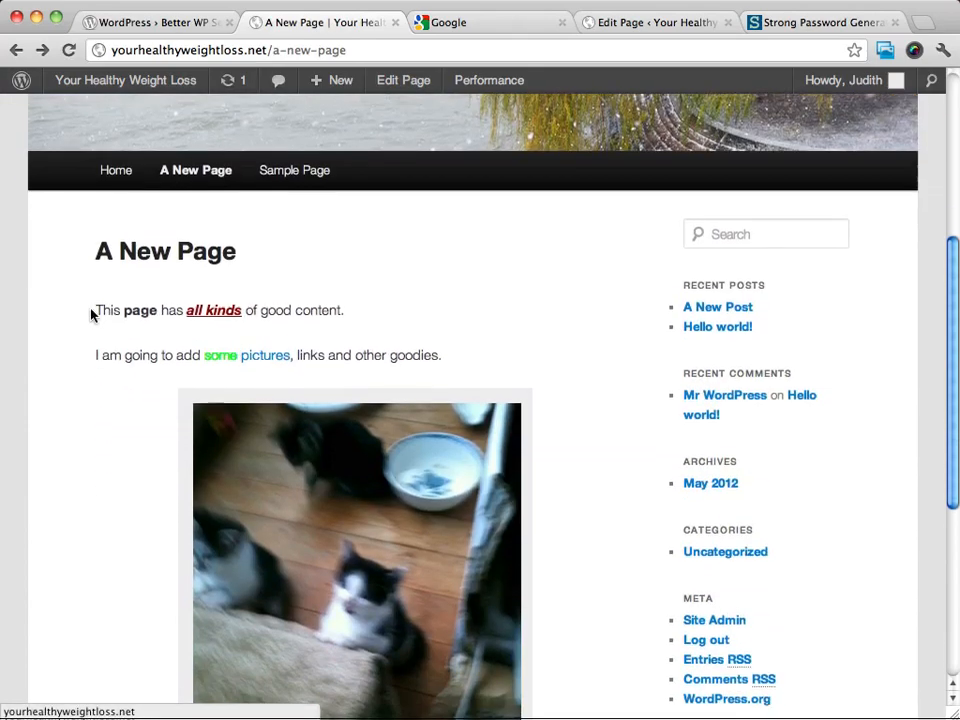
{"action": "scroll", "coordinate": [90, 315], "scroll_direction": "up", "scroll_amount": 3}
{"action": "scroll", "coordinate": [516, 446], "scroll_direction": "down", "scroll_amount": 2}
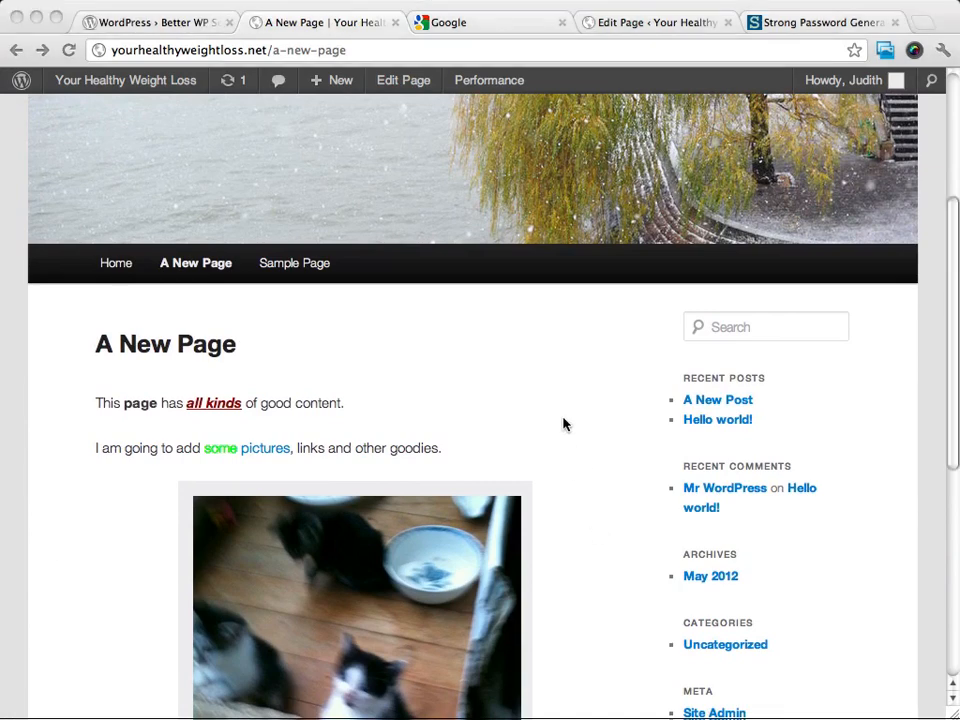
{"action": "scroll", "coordinate": [563, 422], "scroll_direction": "down", "scroll_amount": 5}
{"action": "scroll", "coordinate": [563, 422], "scroll_direction": "up", "scroll_amount": 6}
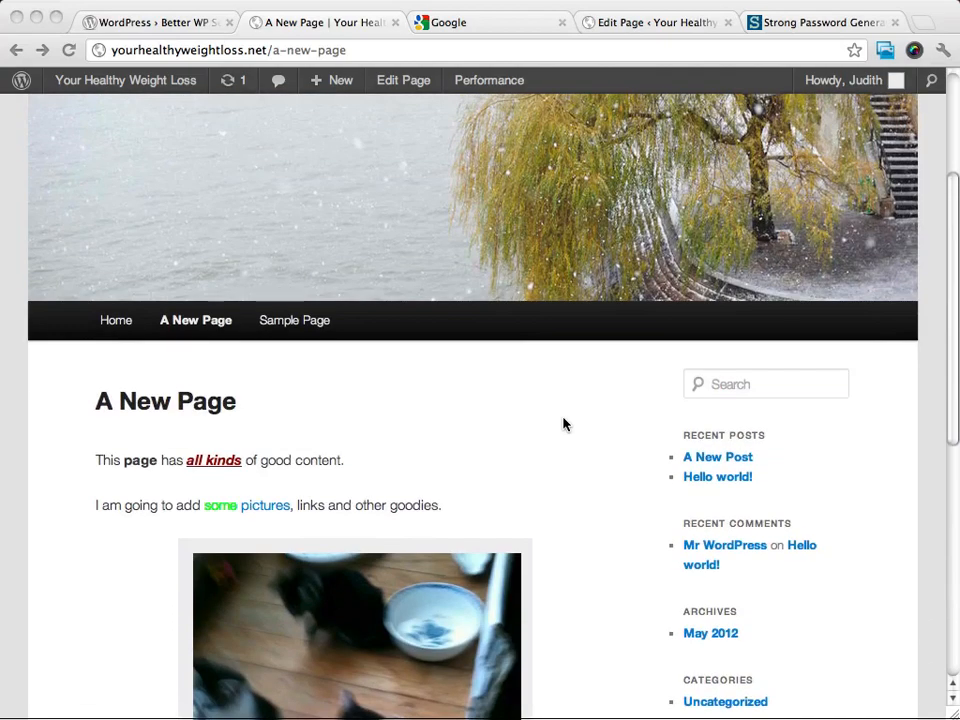
Return to the Edit Page browser tab and go to the end of the content below the image caption
{"action": "left_click", "coordinate": [626, 26]}
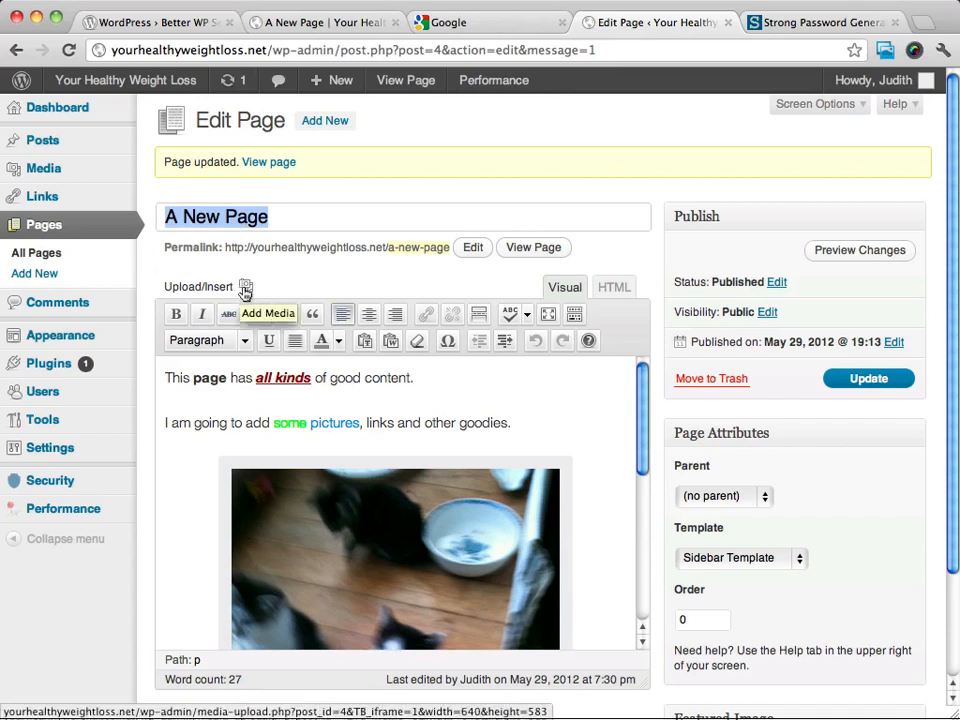
{"action": "scroll", "coordinate": [547, 470], "scroll_direction": "down", "scroll_amount": 3}
{"action": "scroll", "coordinate": [547, 470], "scroll_direction": "down", "scroll_amount": 5}
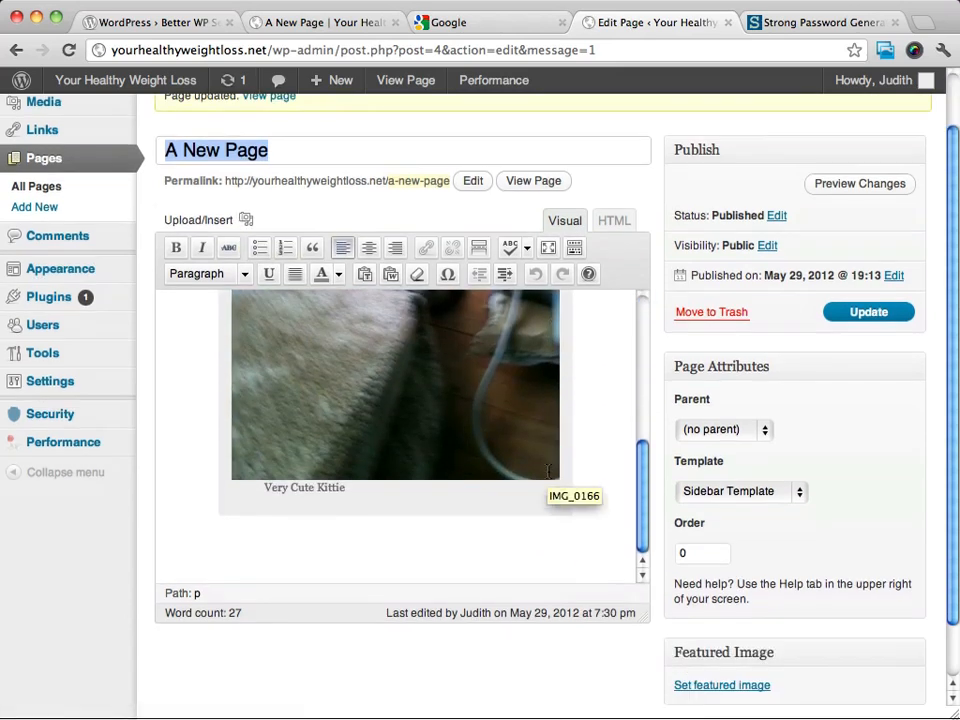